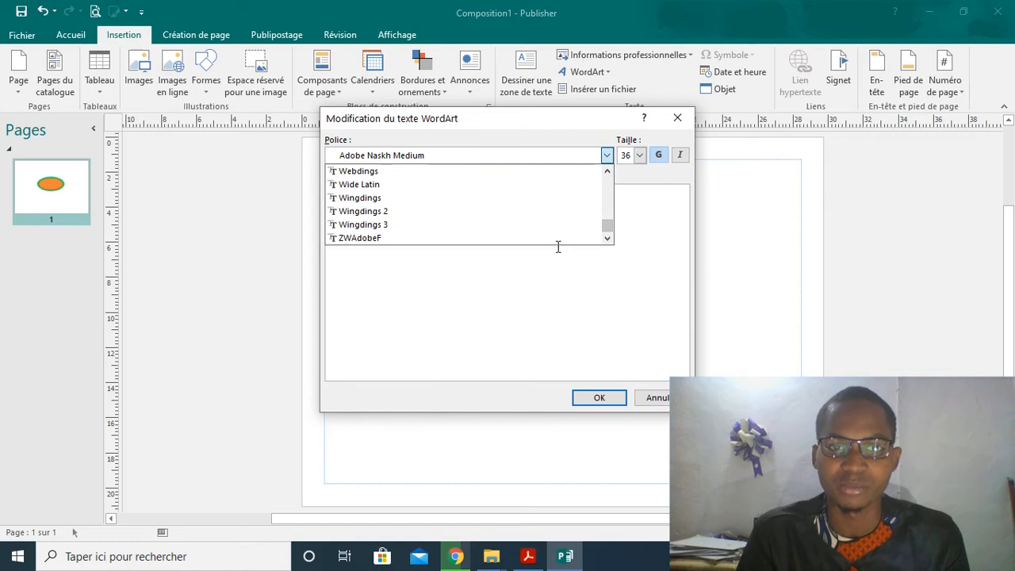
- Try the fonts ZWAdobeF, Wingdings 3, Wingdings, Wide Latin and Webdings on the WordArt text
left_click(557, 239)
left_click(606, 156)
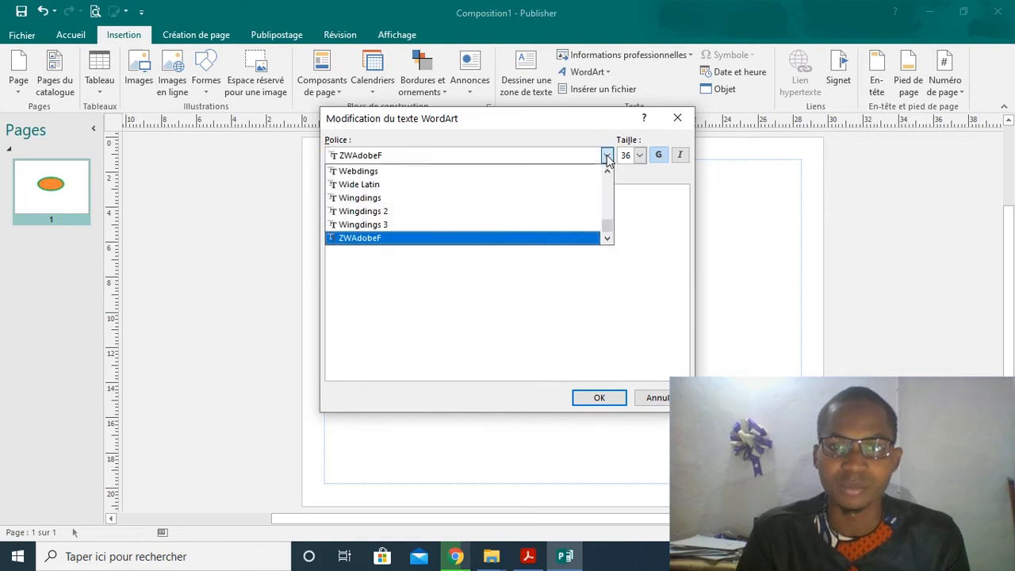
left_click(555, 224)
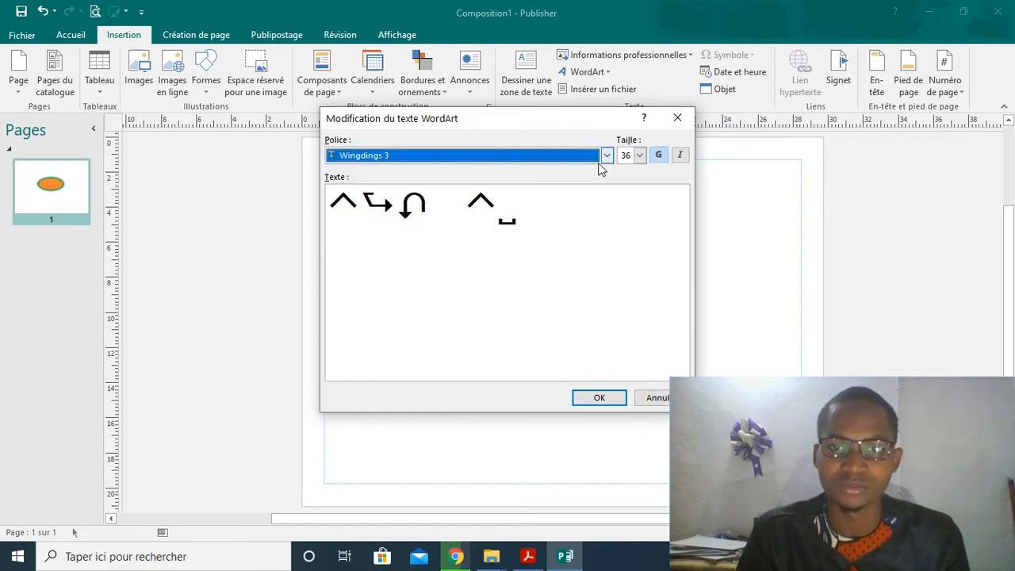
left_click(606, 155)
left_click(543, 199)
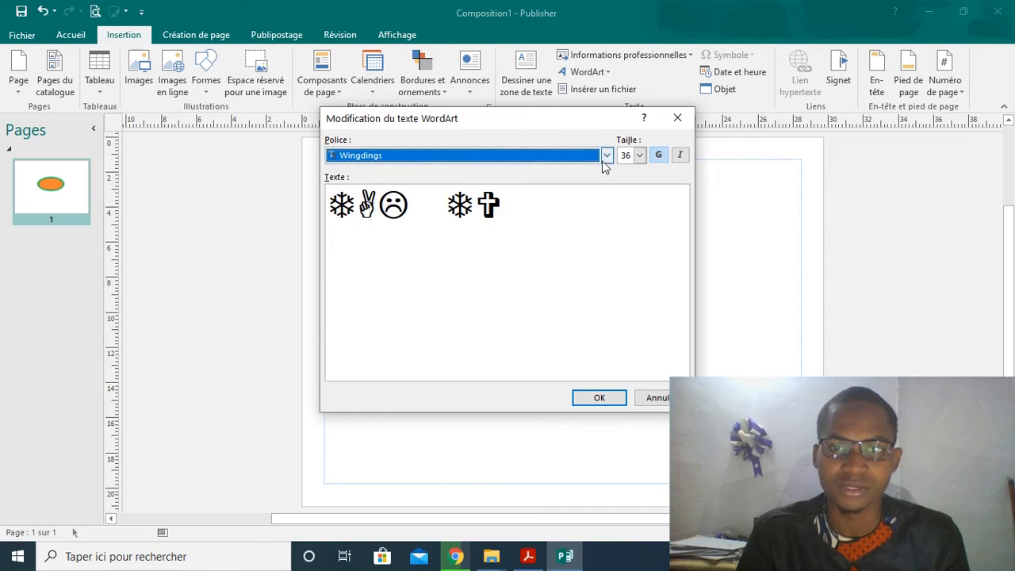
left_click(606, 156)
left_click(568, 181)
left_click(606, 155)
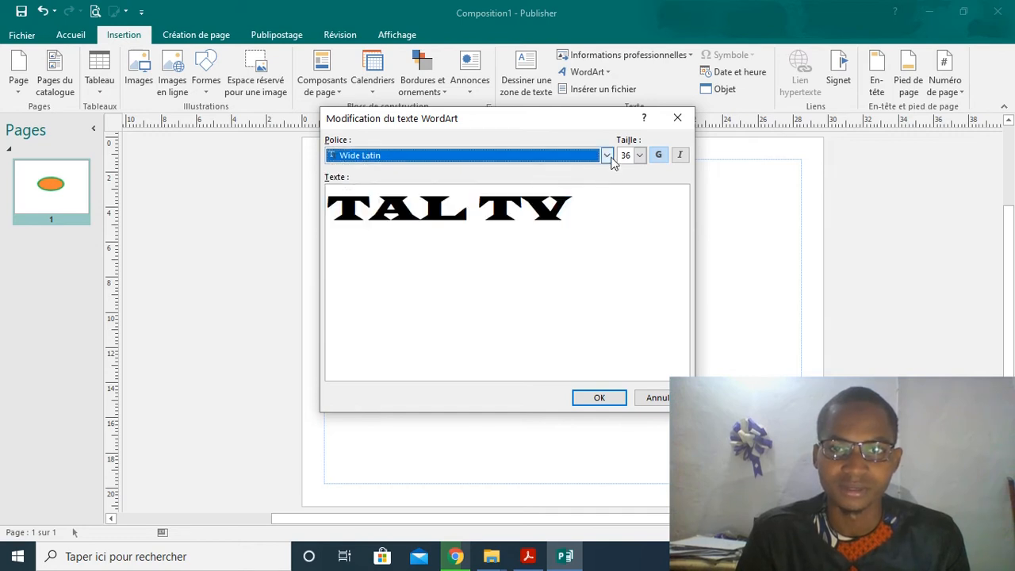
left_click(581, 171)
- Try the fonts Vladimir Script, Vivaldi, Viner Hand ITC and Verdana on the WordArt text
left_click(607, 155)
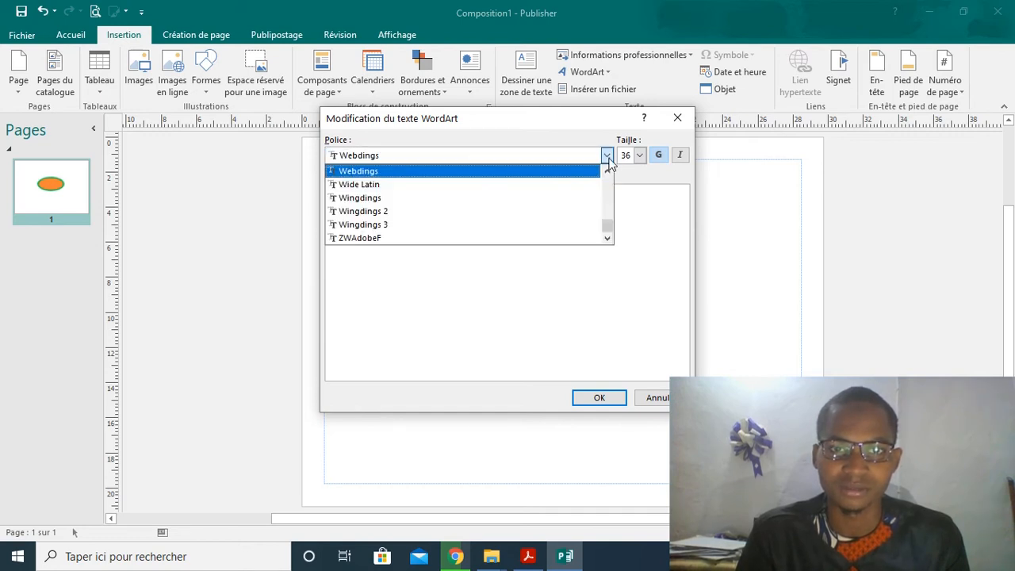
left_click(607, 171)
left_click(607, 171)
left_click(607, 171)
left_click(607, 170)
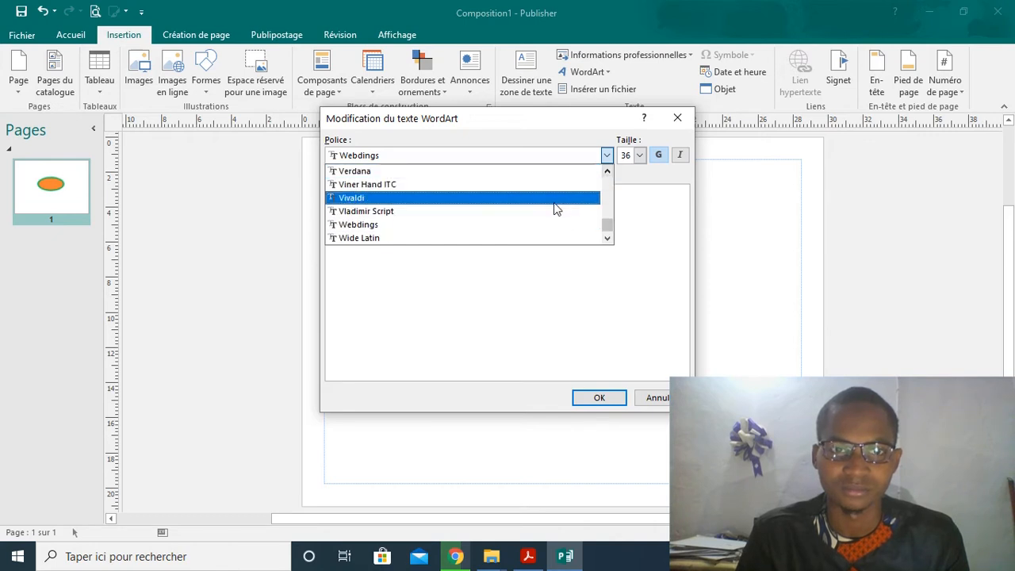
left_click(553, 211)
left_click(607, 156)
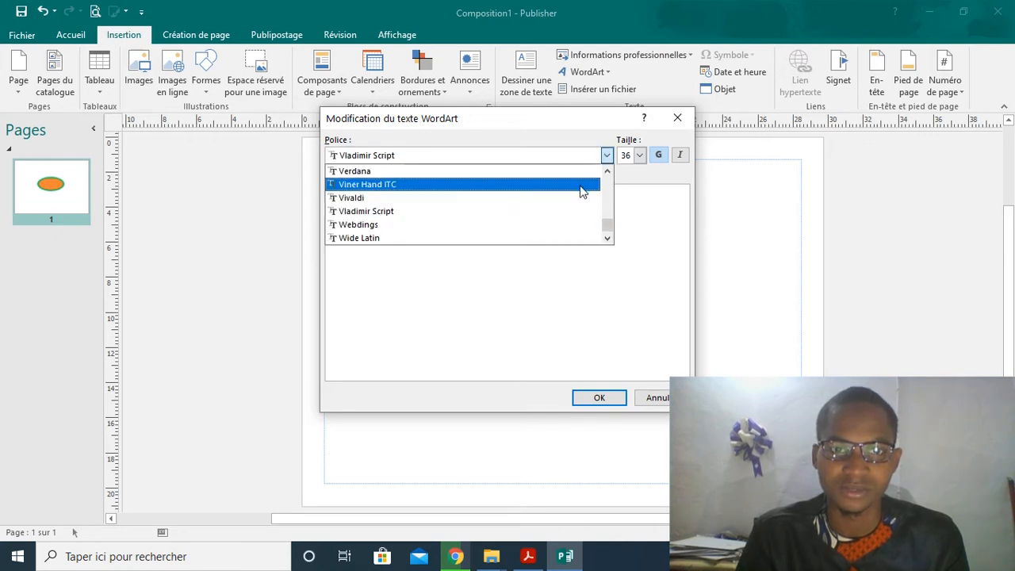
left_click(569, 203)
left_click(607, 156)
left_click(569, 183)
left_click(607, 156)
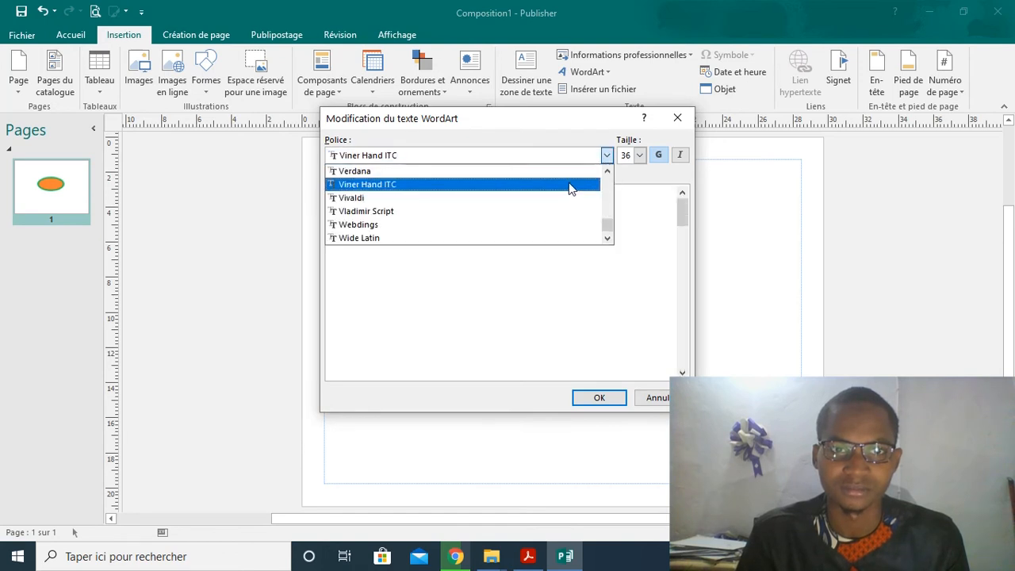
left_click(568, 173)
- Try the Tw Cen MT Condensed Extra Bold, Tw Cen MT Condensed and Tw Cen MT fonts on the WordArt text
left_click(608, 158)
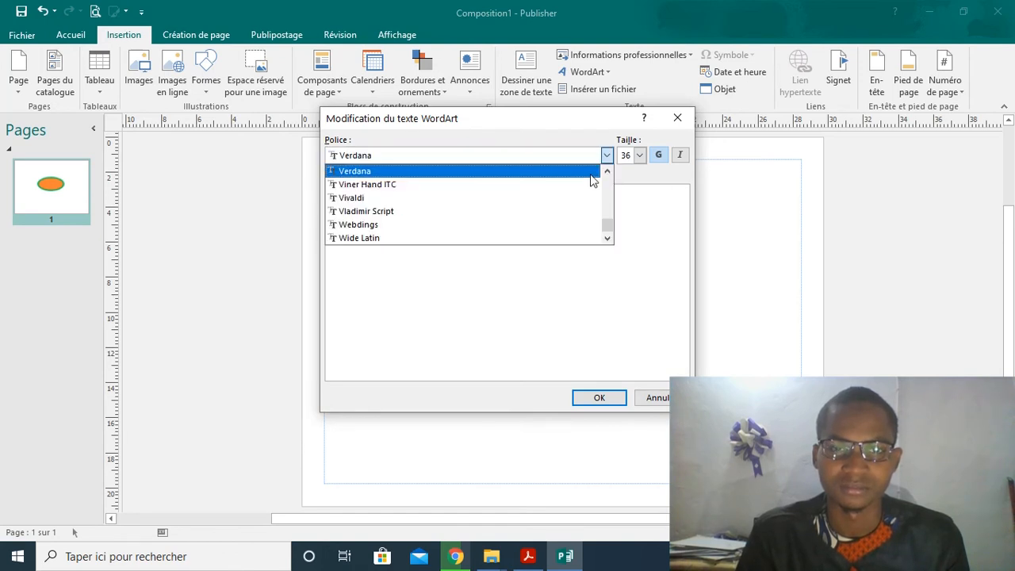
scroll(595, 176, "up", 1)
left_click(570, 170)
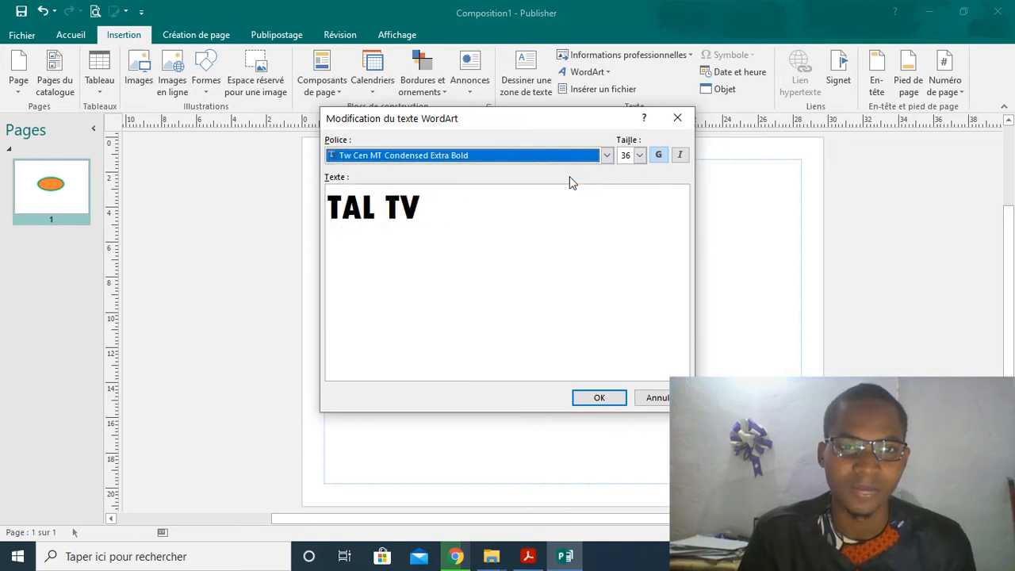
left_click(607, 155)
left_click(606, 172)
left_click(607, 172)
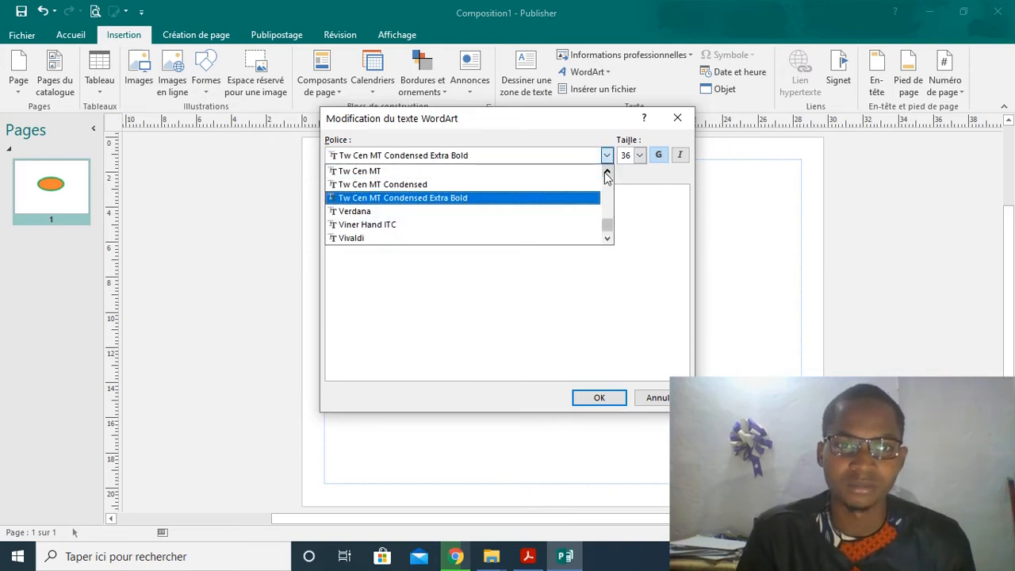
left_click(566, 184)
left_click(607, 156)
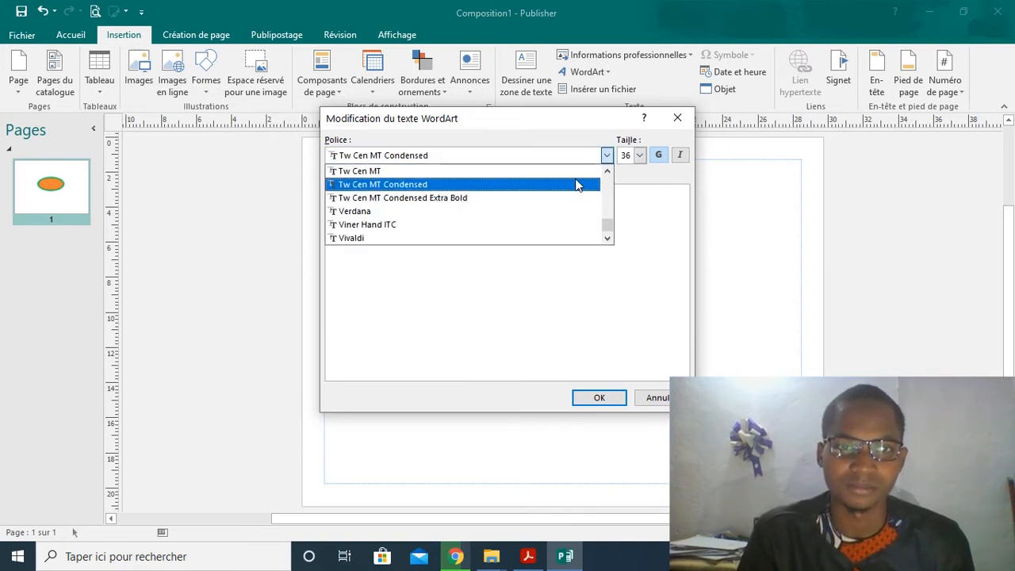
left_click(577, 173)
- Try Trajan Pro, settle on the Trajan Pro 3 font, and insert the "TAL TV" WordArt on the page
left_click(608, 159)
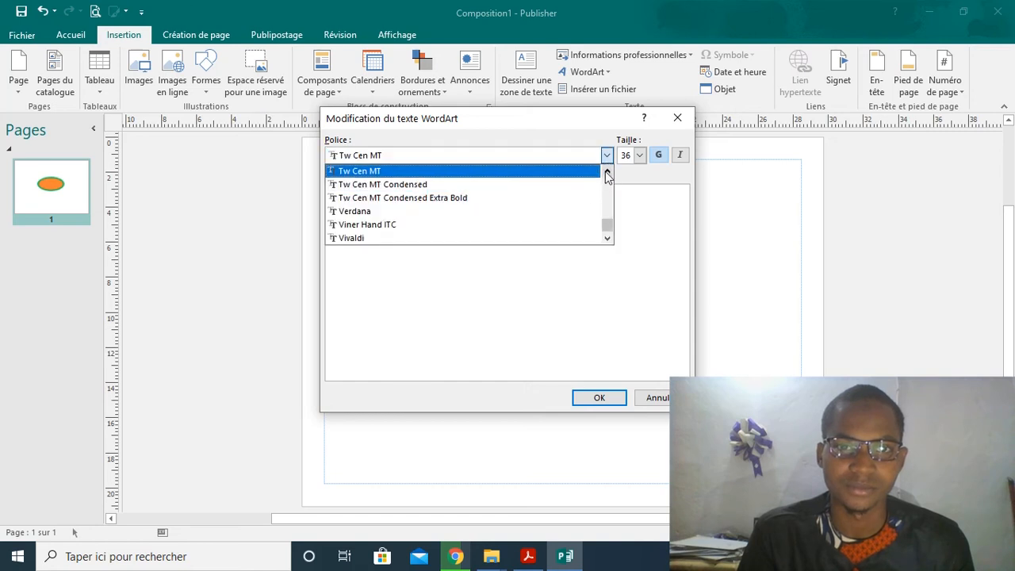
left_click(607, 173)
left_click(607, 173)
left_click(608, 173)
left_click(607, 173)
left_click(578, 185)
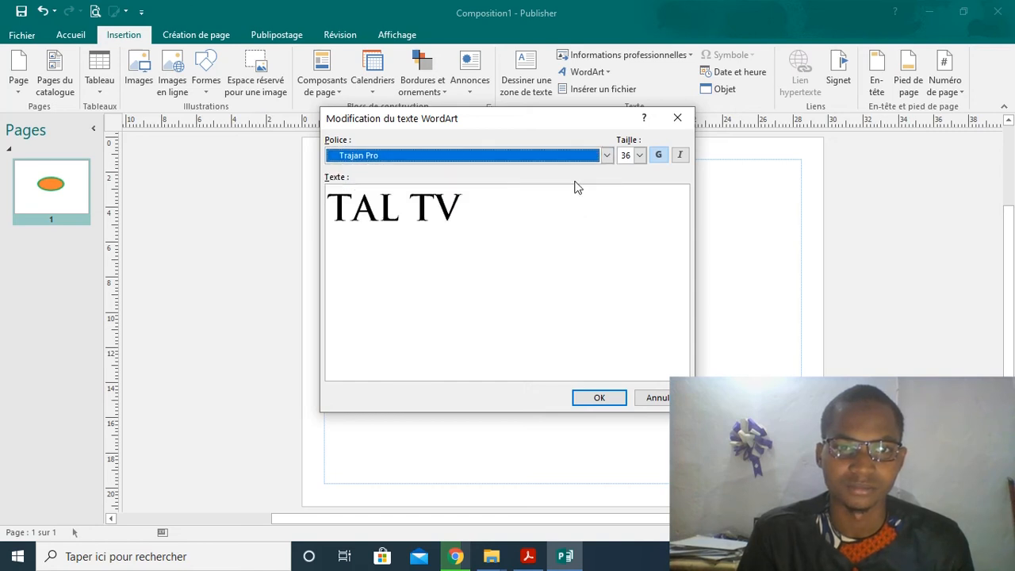
left_click(607, 156)
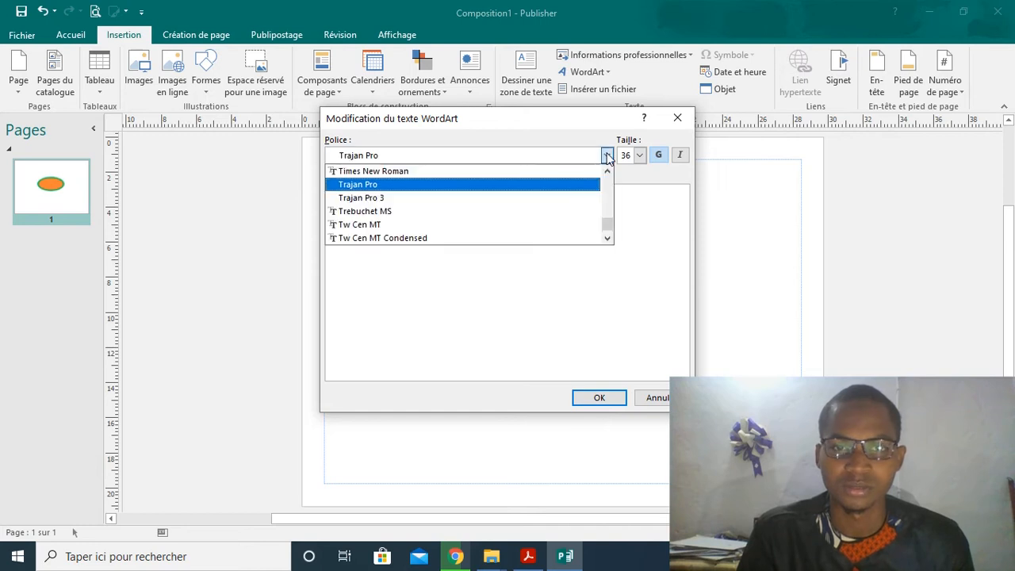
left_click(577, 200)
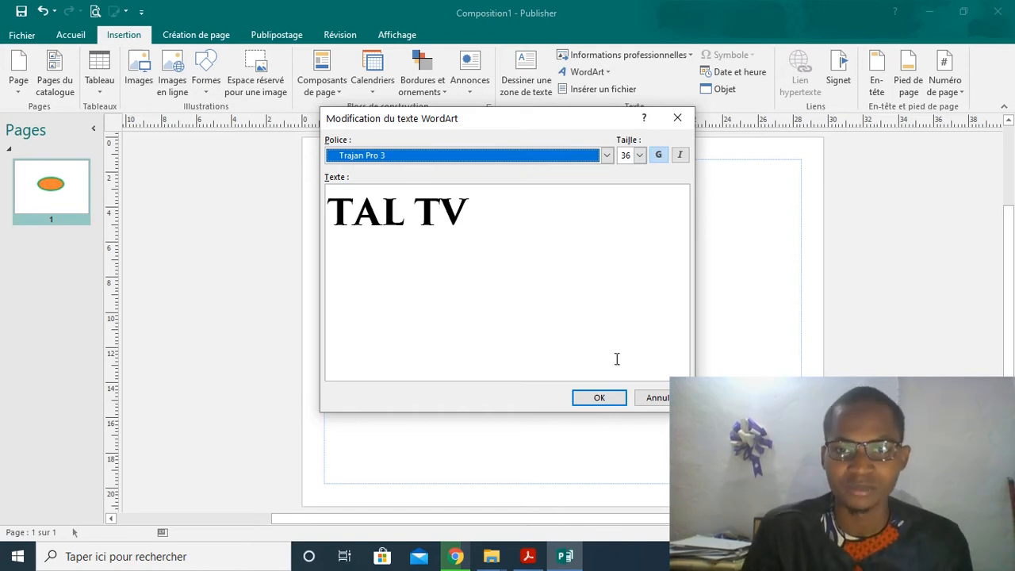
left_click(611, 400)
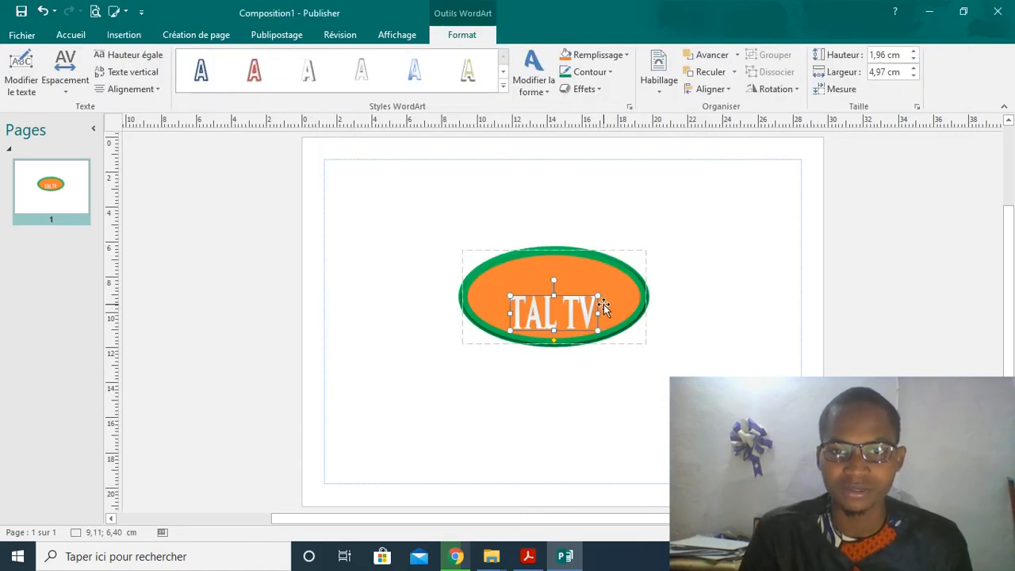
- Remove the outline of the "TAL TV" WordArt by setting it to Sans contour
left_click(622, 55)
left_click(653, 92)
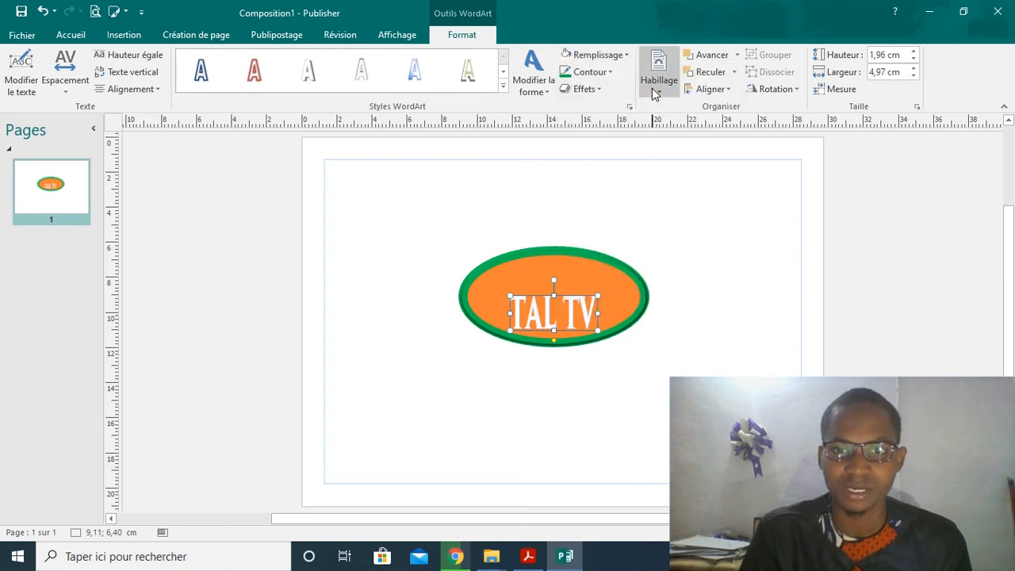
left_click(612, 78)
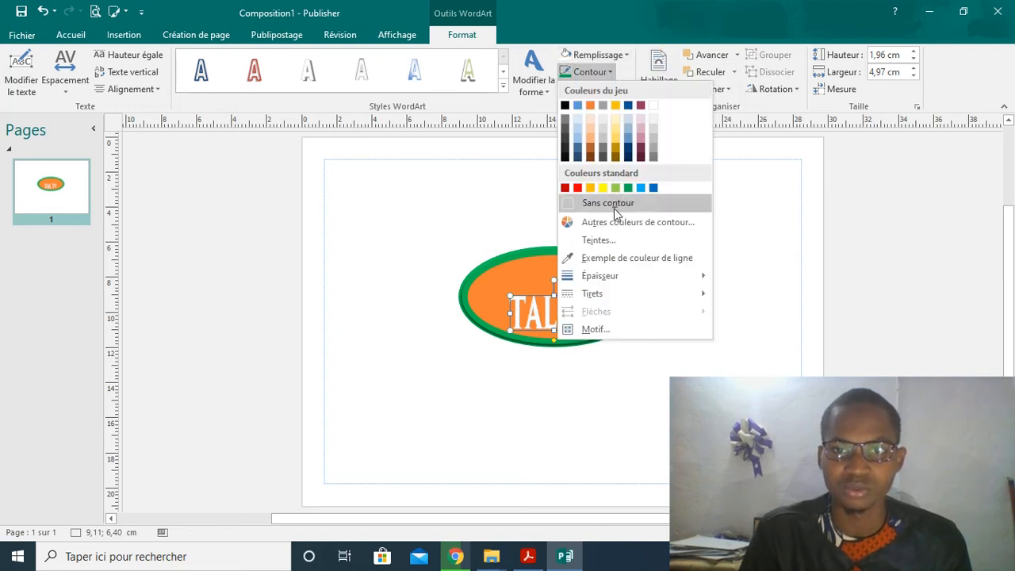
left_click(614, 205)
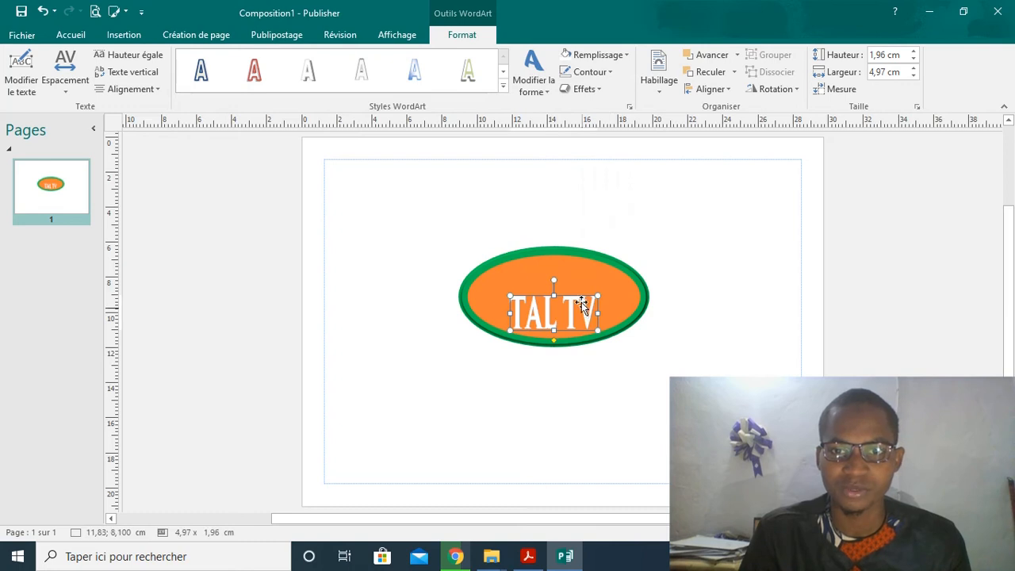
- Centre the "TAL TV" WordArt inside the orange ellipse and enlarge it to about 7.45 x 2.65 cm
left_click_drag(581, 304, 578, 286)
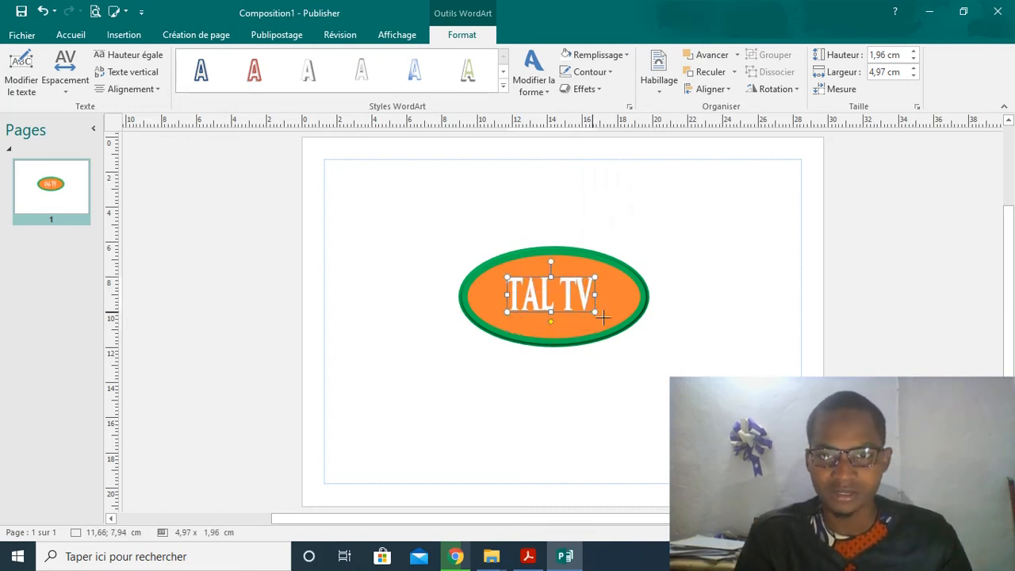
left_click_drag(603, 317, 618, 321)
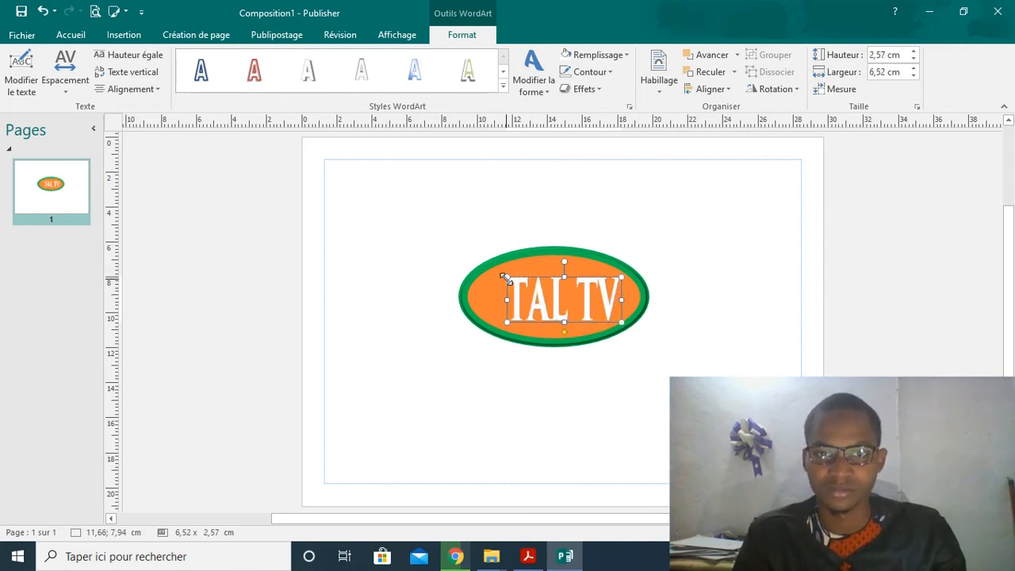
left_click_drag(498, 276, 489, 276)
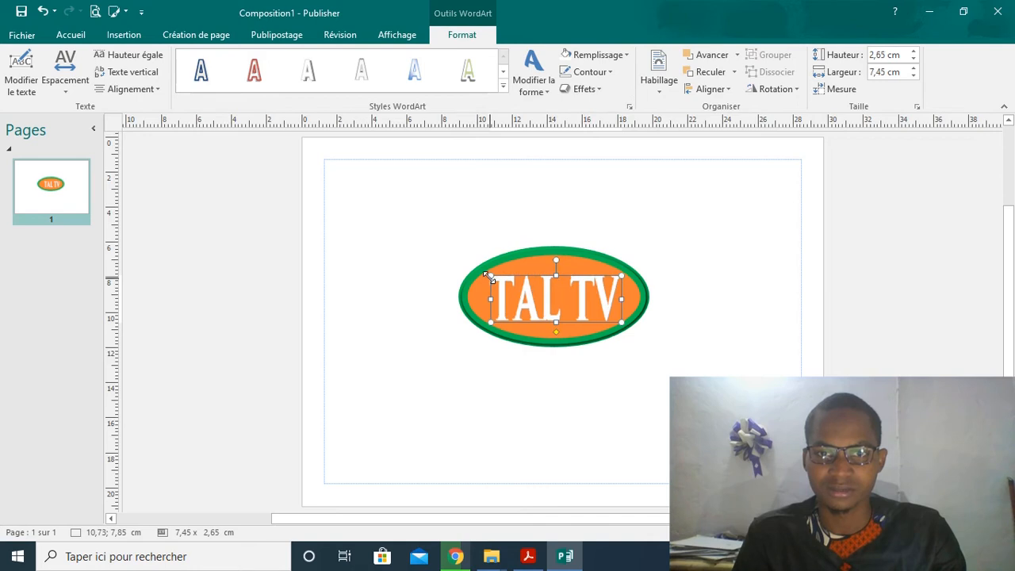
left_click(705, 301)
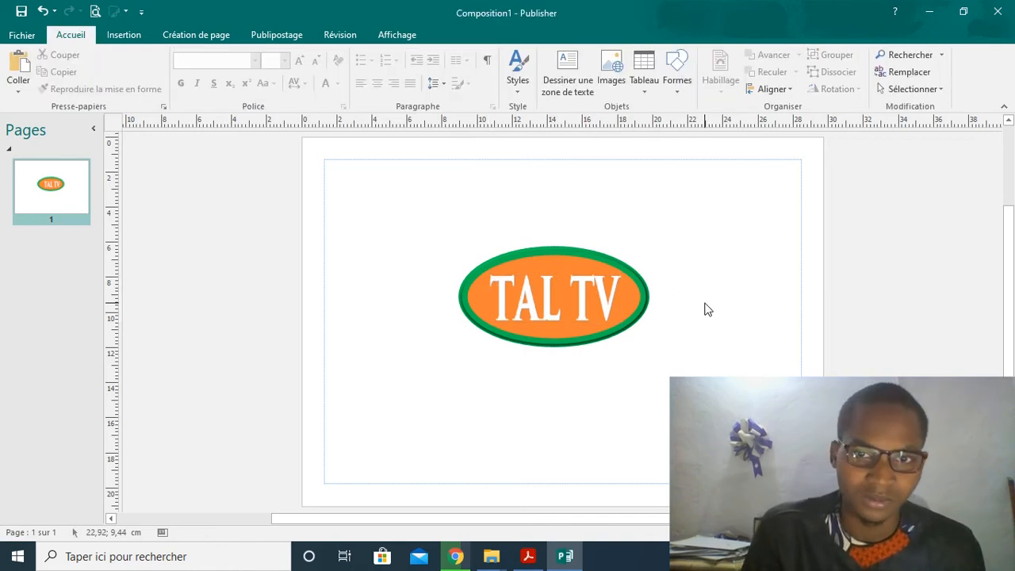
- Group the ellipse with the "TAL TV" WordArt and move the logo to the page's upper-left area, at about 3.65; 2.16 cm
left_click_drag(435, 227, 675, 361)
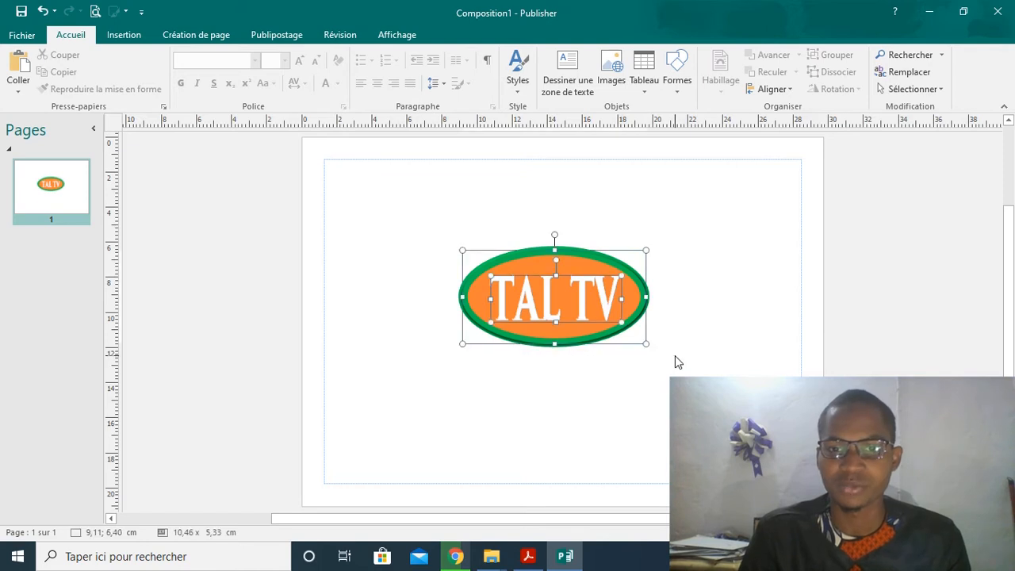
right_click(621, 305)
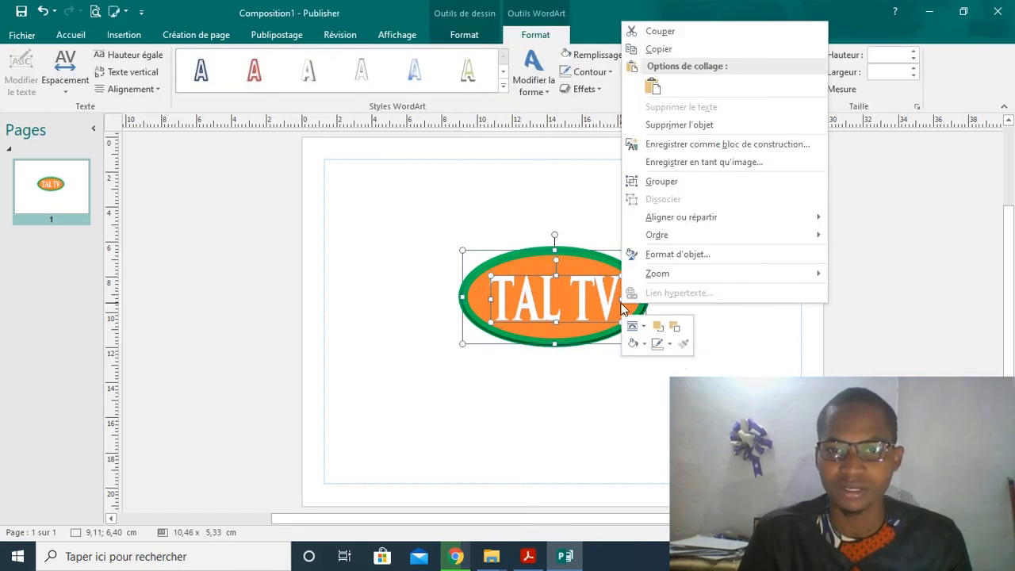
left_click(671, 184)
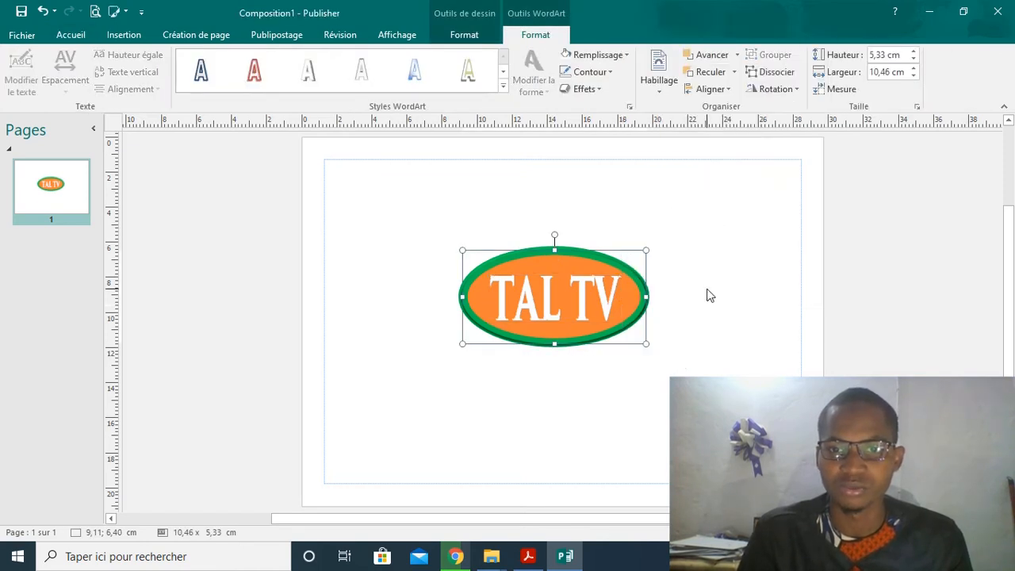
left_click(680, 338)
left_click_drag(607, 310, 511, 238)
left_click(664, 298)
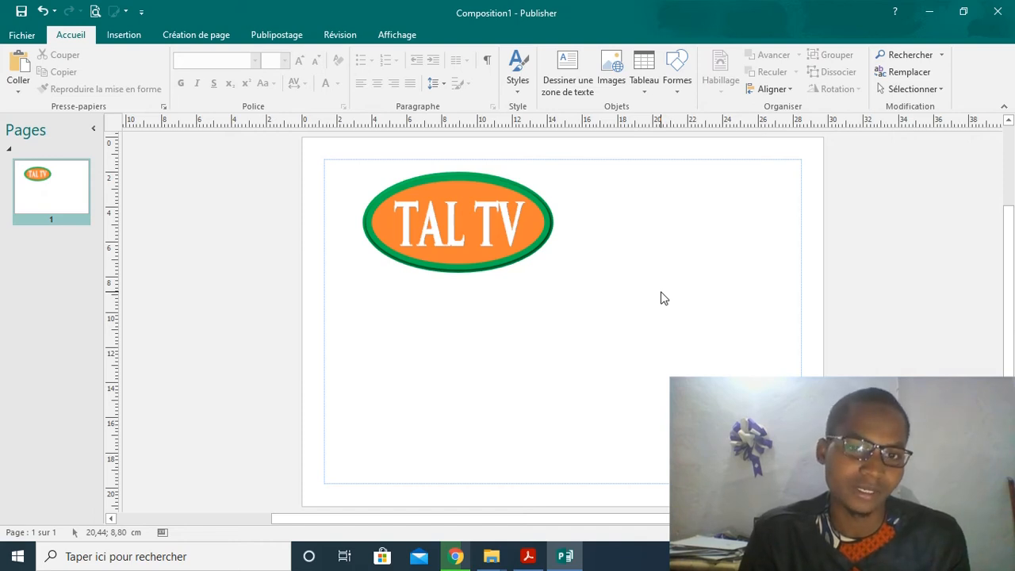
- Save the grouped logo as a PNG picture in the Images folder with the file name "Image1.pLogo Tal Tv"
right_click(501, 259)
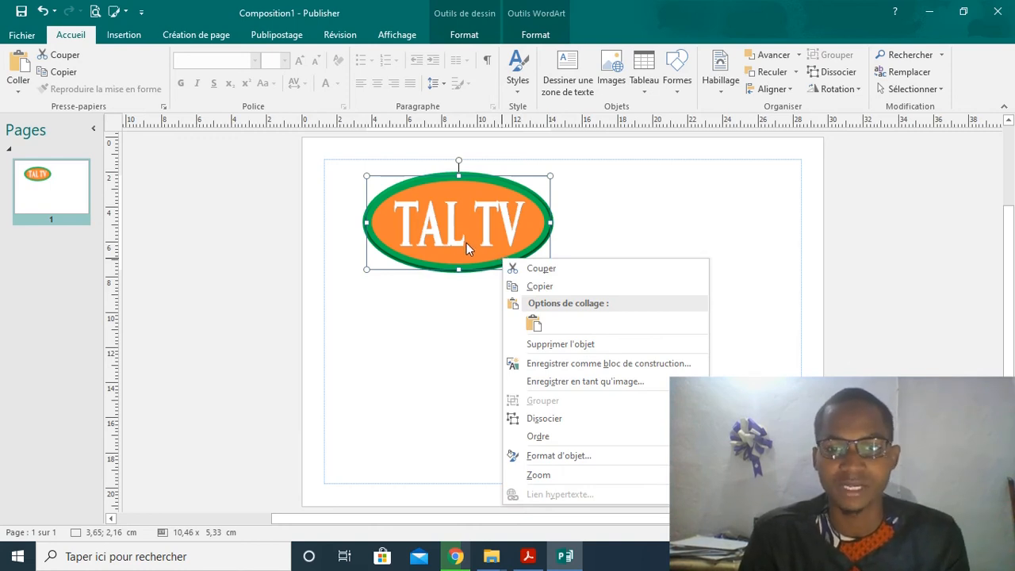
left_click(583, 381)
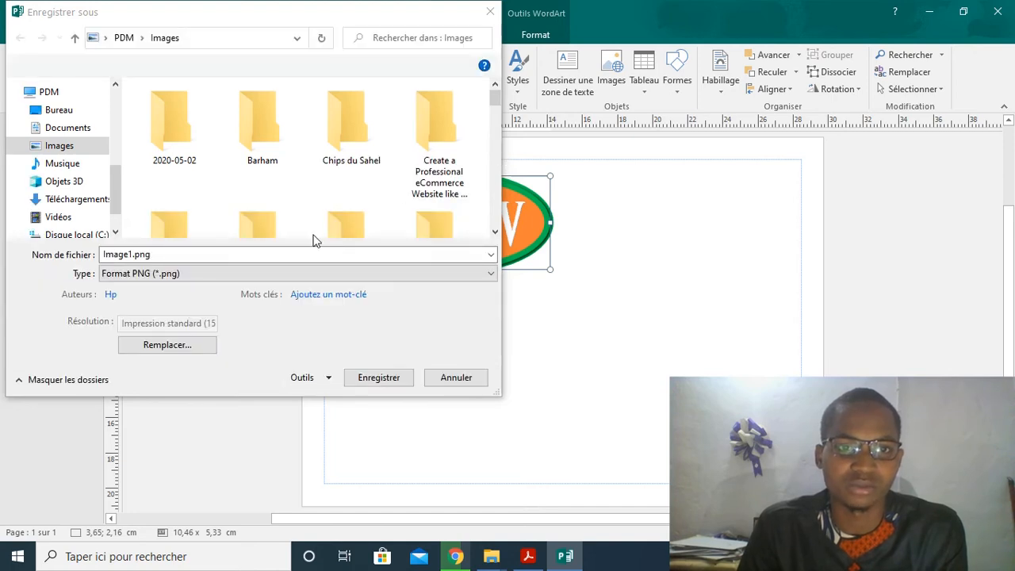
left_click(327, 255)
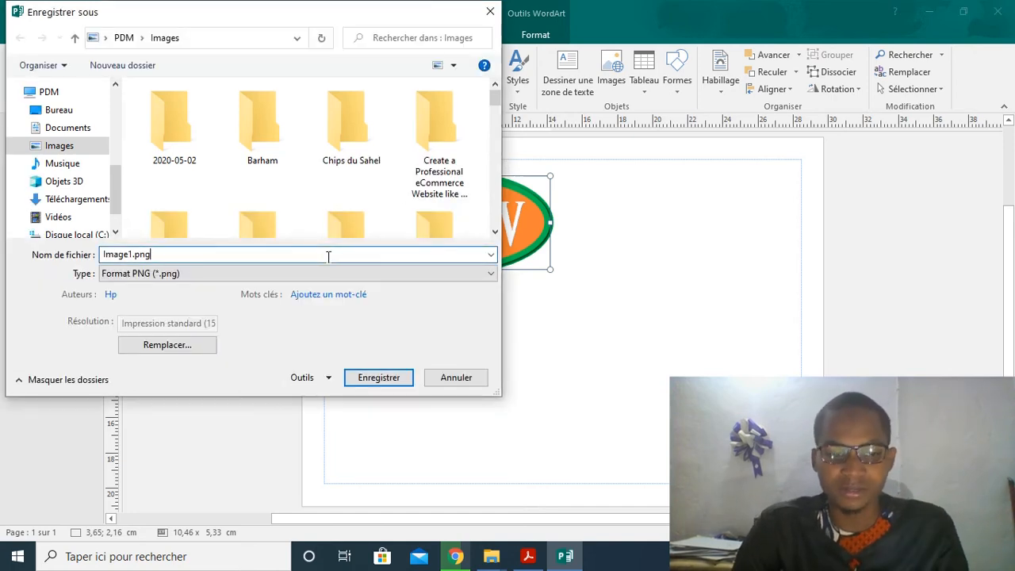
type("Lo")
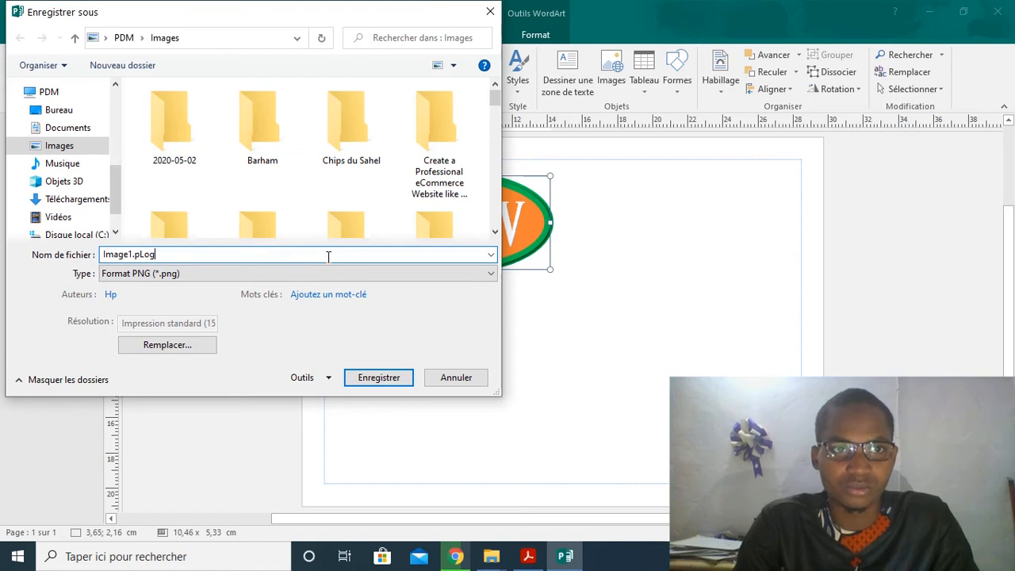
type("go Tal Tv")
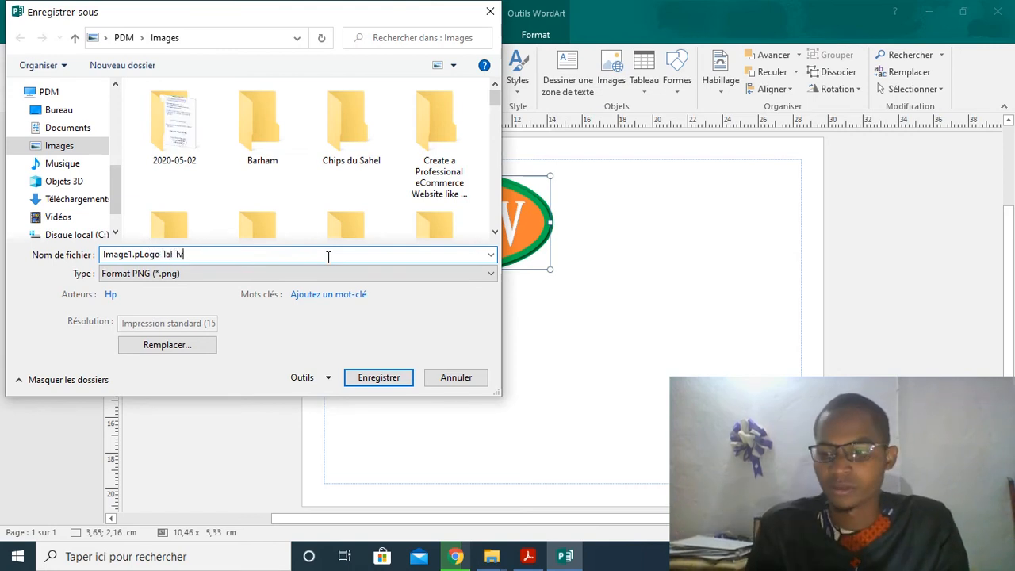
key("Return")
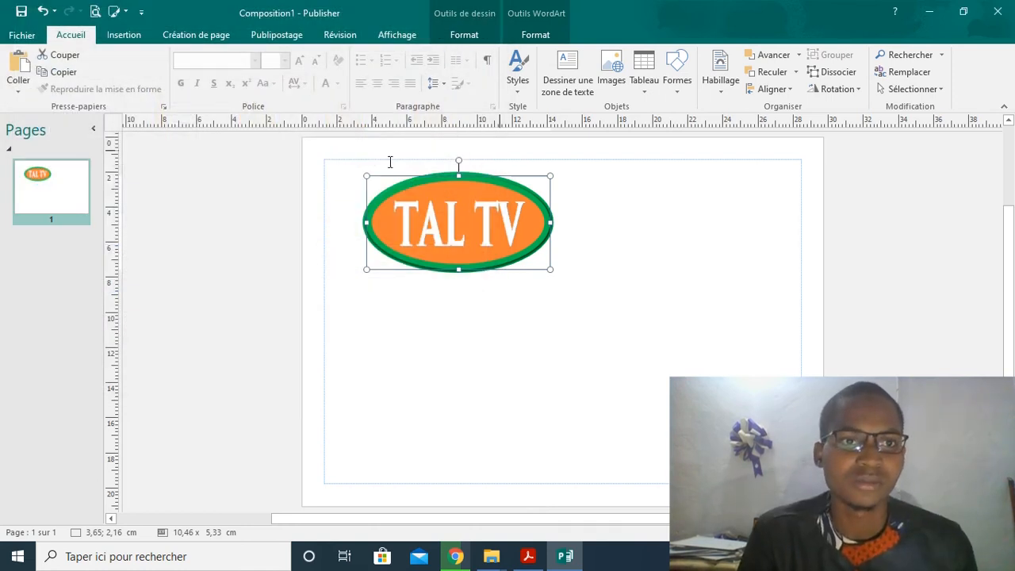
- Examine the file types offered for saving the publication, without saving it
left_click(21, 37)
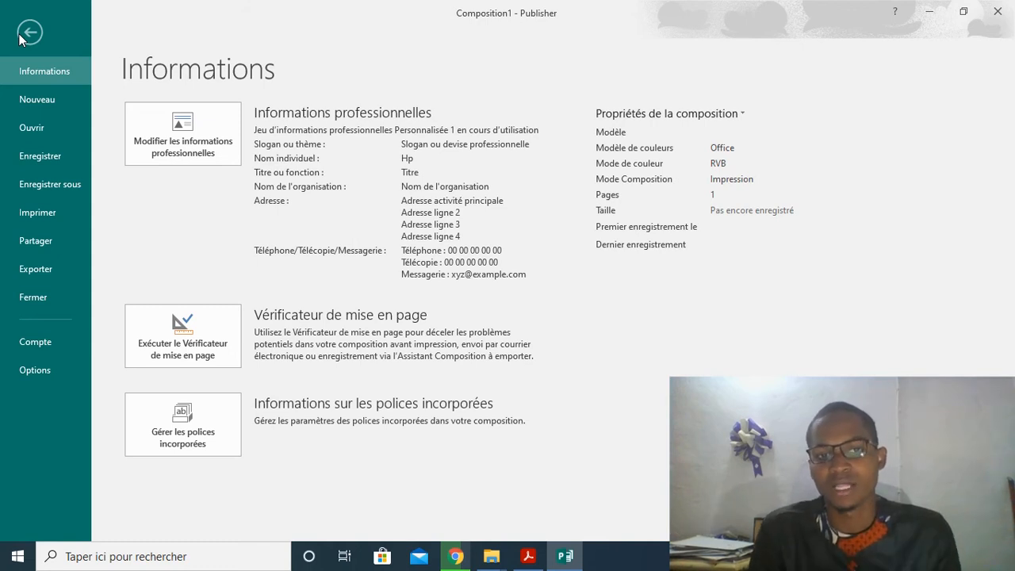
left_click(51, 186)
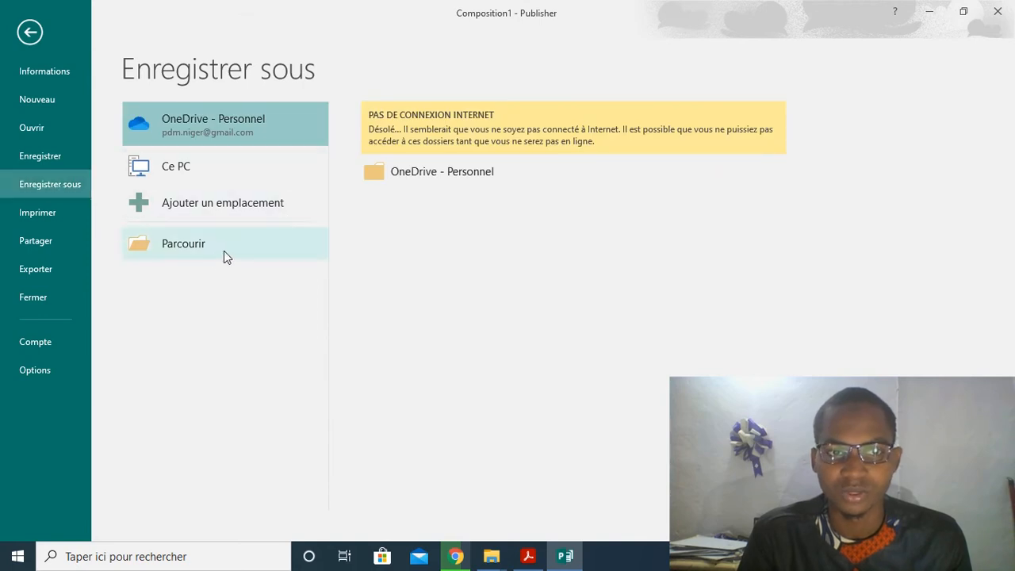
left_click(217, 252)
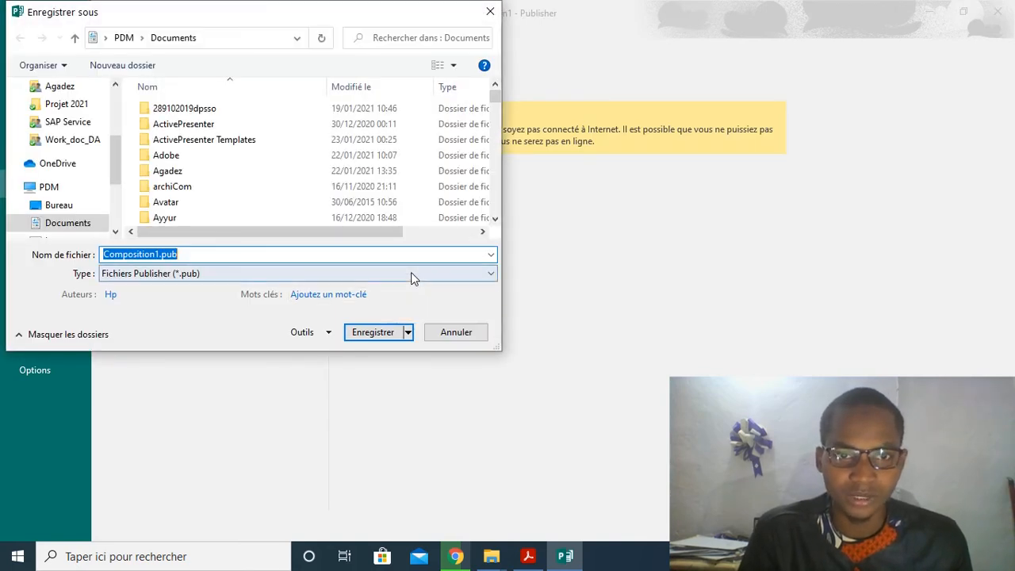
left_click(411, 273)
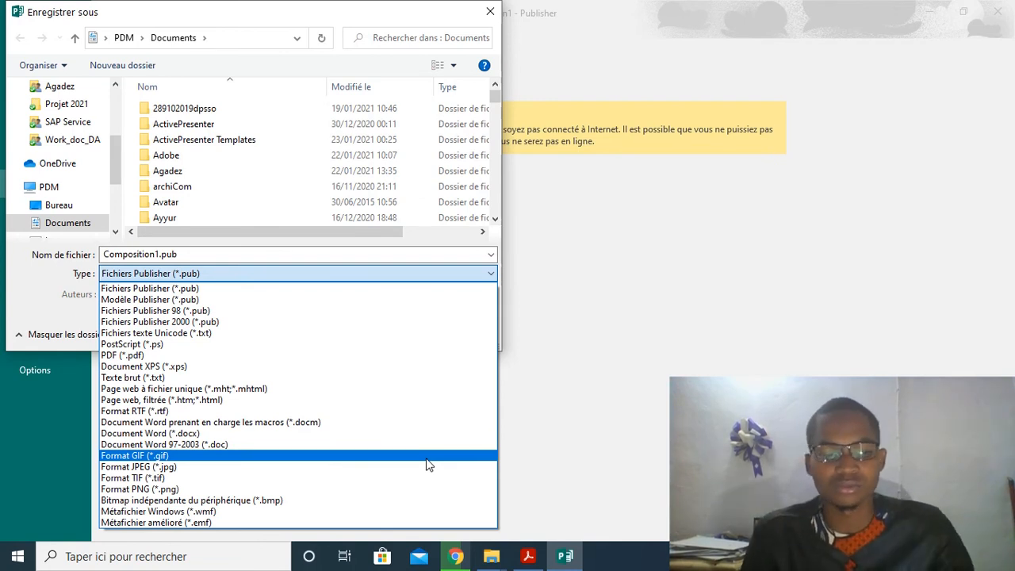
key("Escape")
left_click(349, 333)
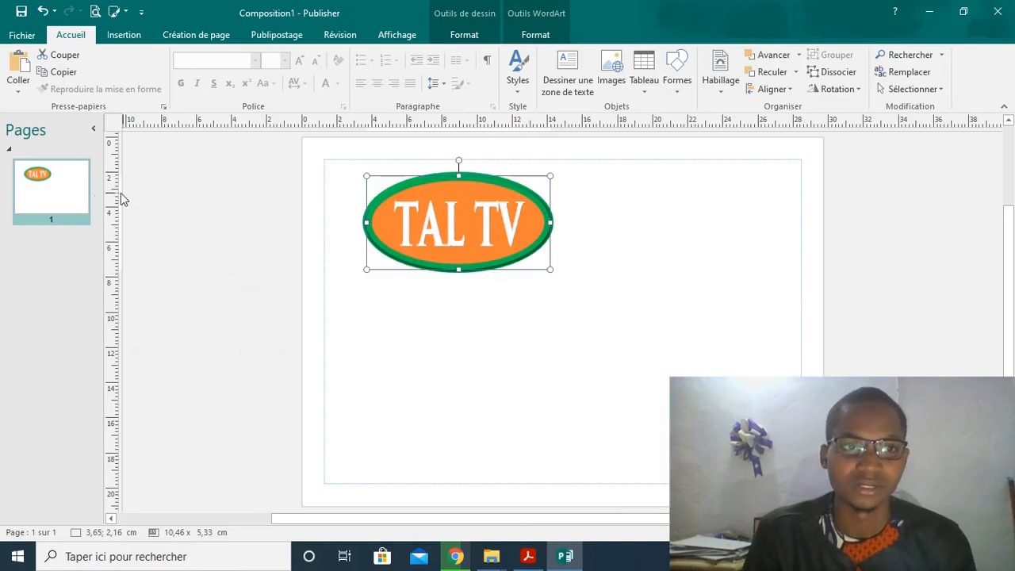
- Insert one blank page after the page with the TAL TV logo
right_click(66, 187)
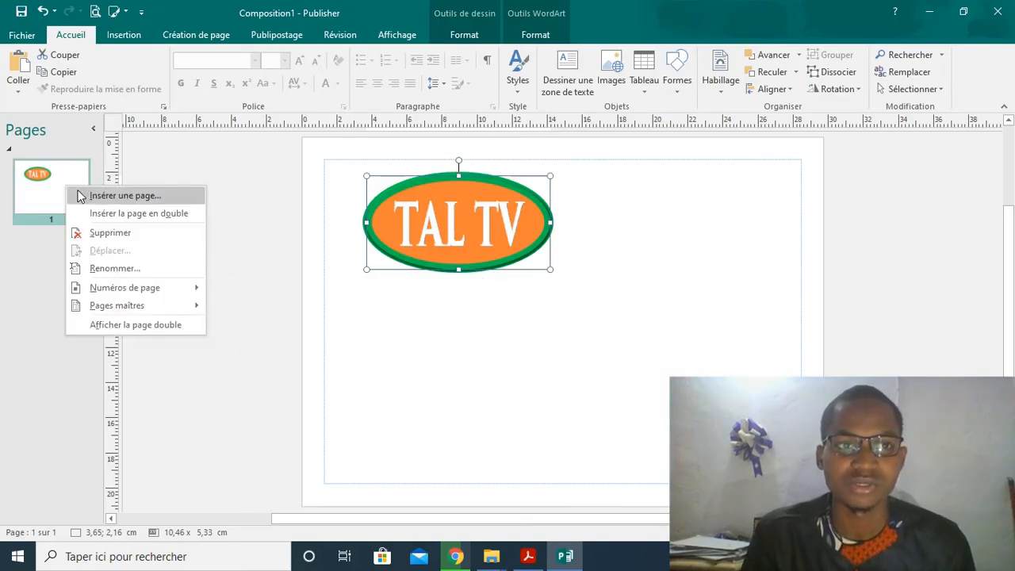
left_click(96, 194)
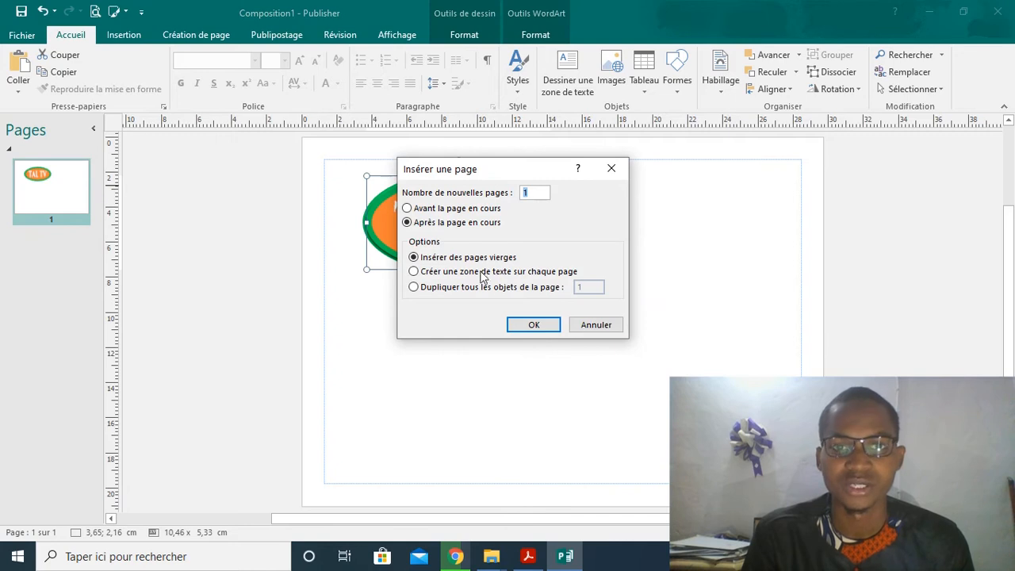
left_click(546, 328)
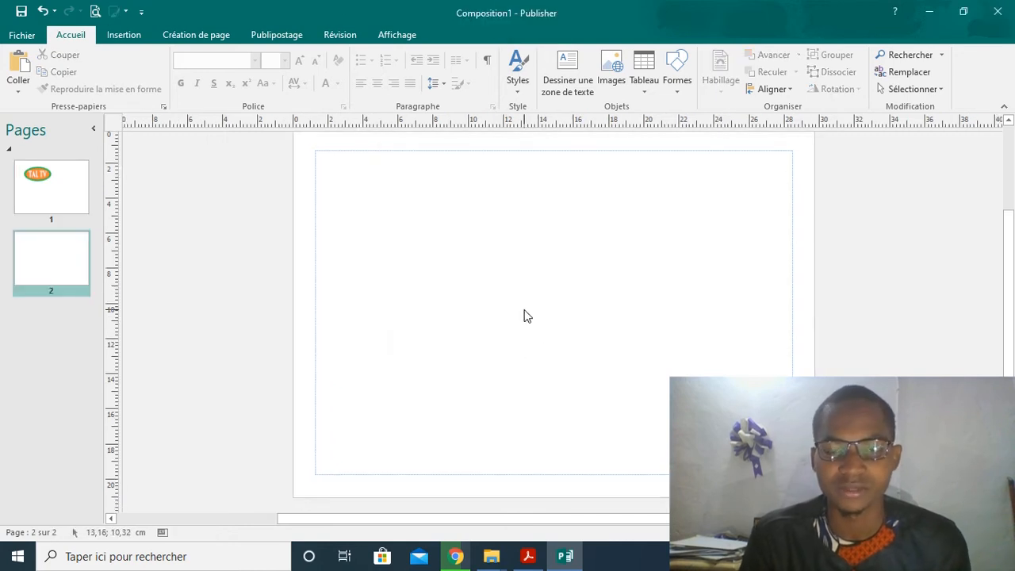
- Switch to Chrome and examine the Dounia TV logo in the "dounia tv" image search results
left_click(456, 556)
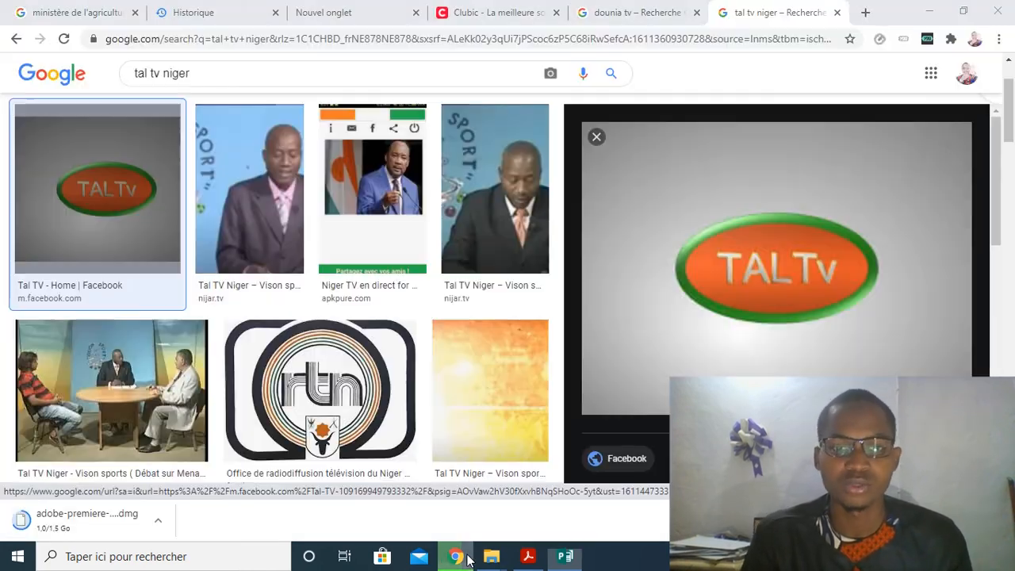
scroll(472, 227, "up", 2)
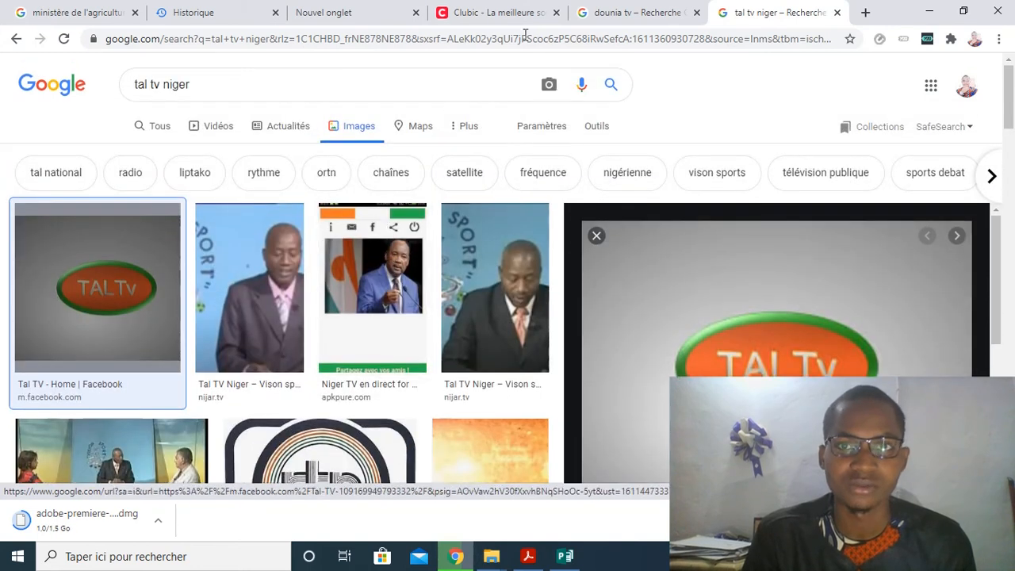
left_click(611, 15)
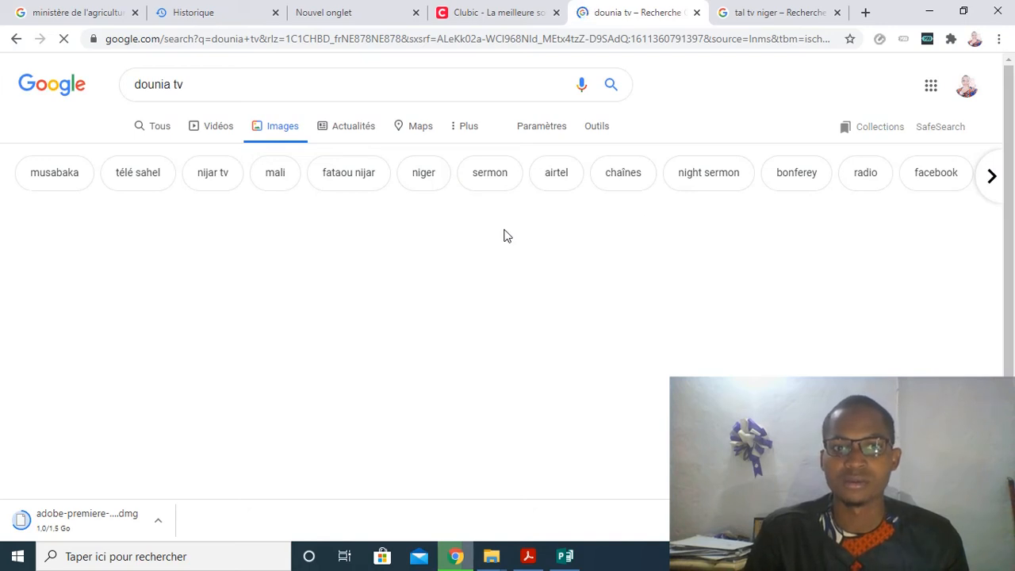
scroll(508, 234, "down", 2)
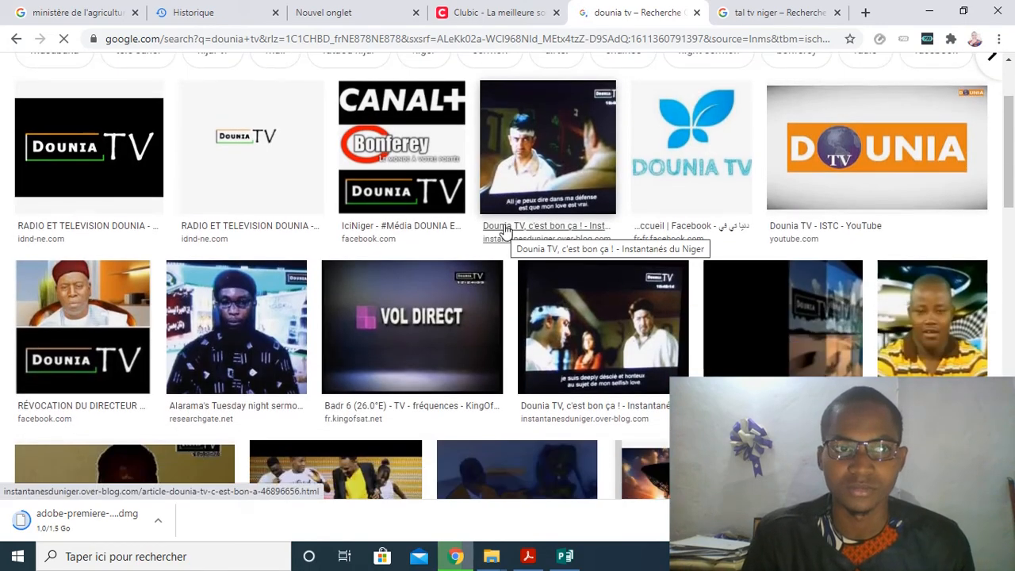
scroll(503, 234, "down", 1)
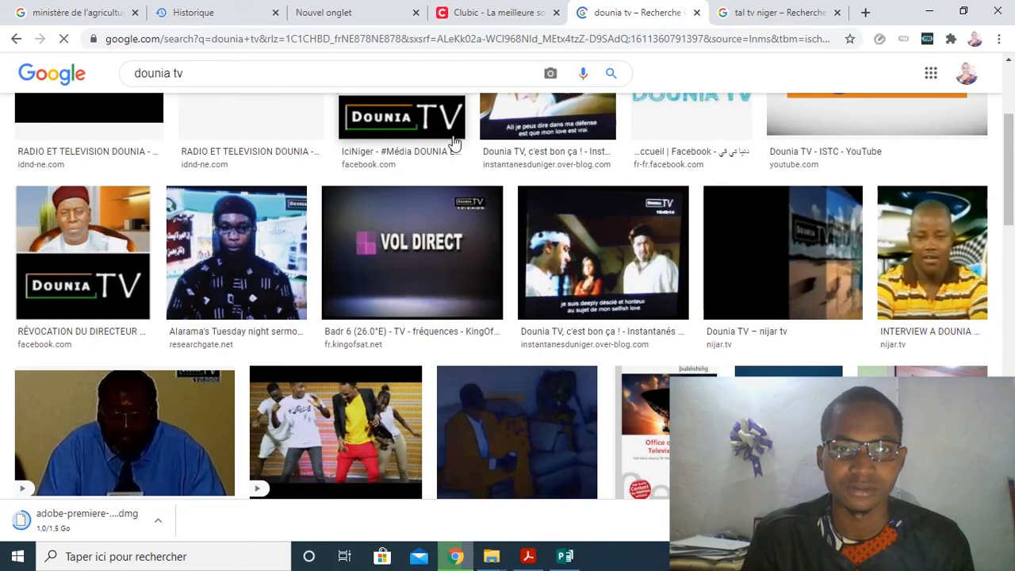
scroll(262, 140, "up", 1)
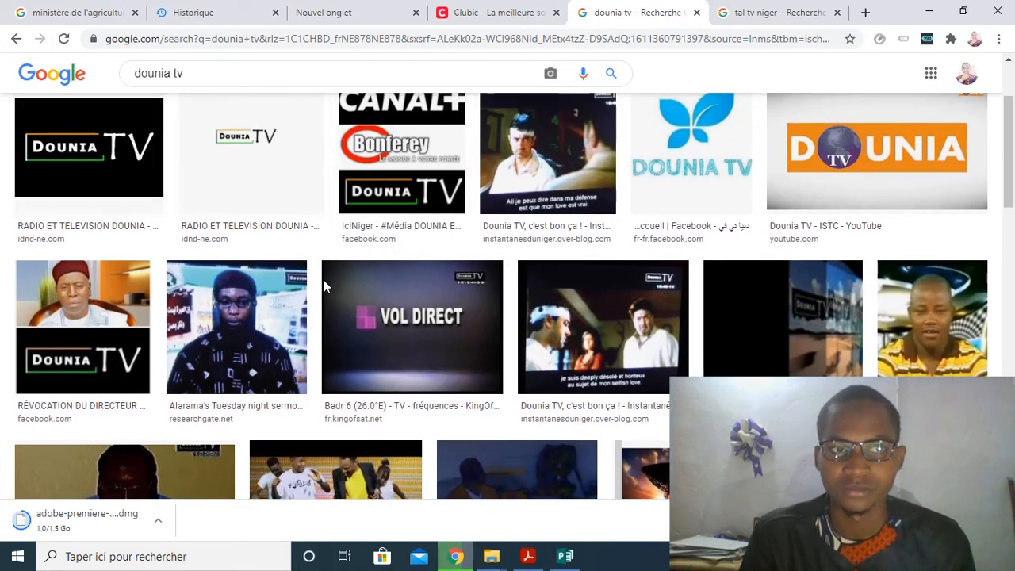
- Switch back to Publisher and draw a horizontal line about 10.67 cm long in the upper part of page 2
left_click(564, 557)
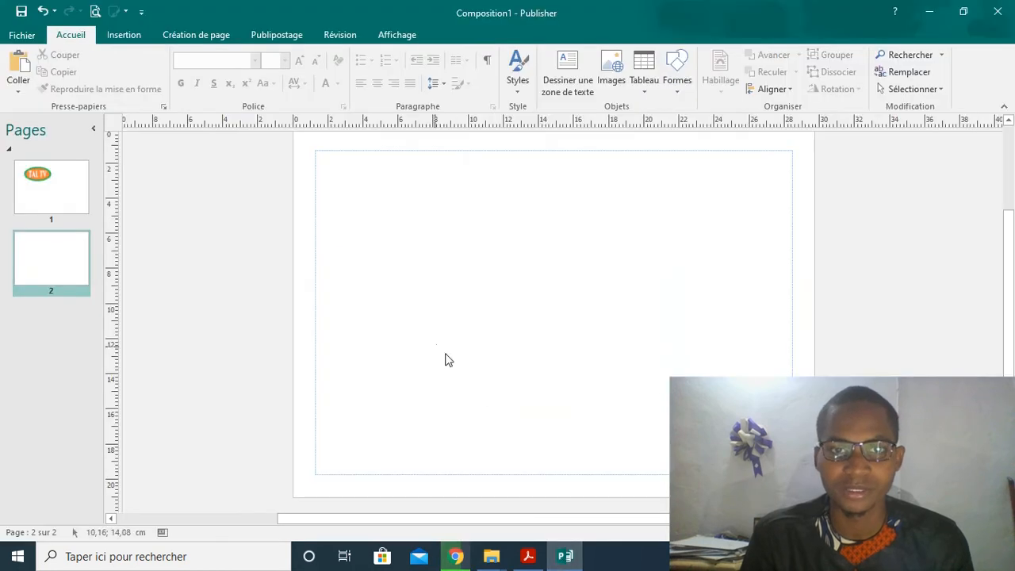
left_click(675, 86)
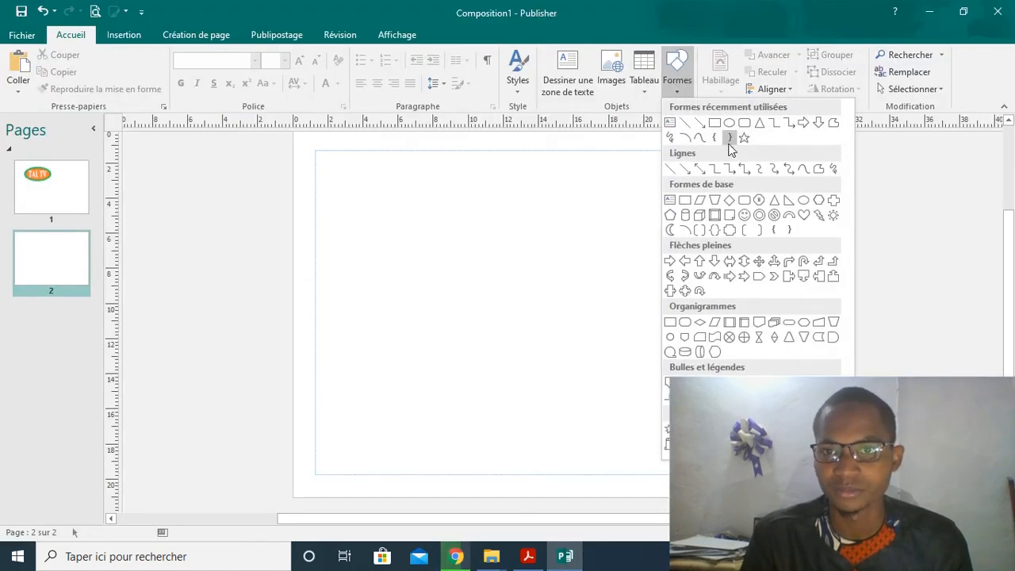
left_click(686, 128)
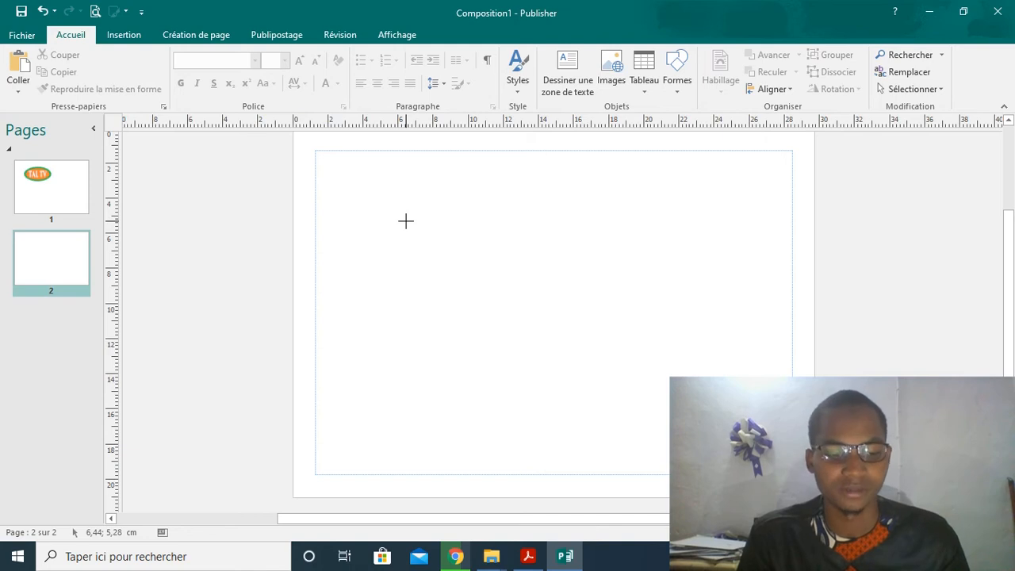
left_click_drag(407, 222, 594, 220)
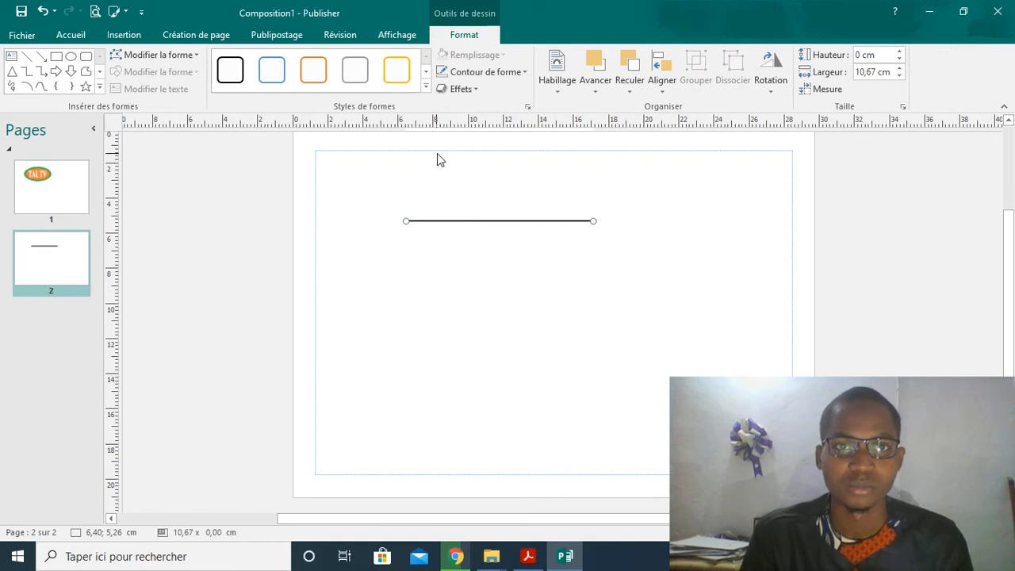
- Set the horizontal line's thickness to 4½ pt and deselect it
left_click(519, 75)
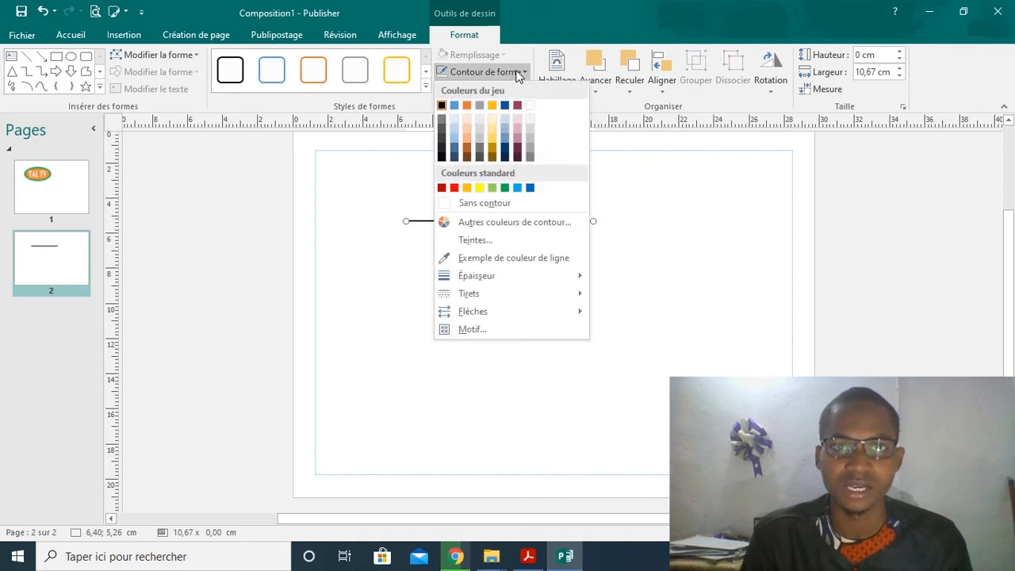
mouse_move(548, 270)
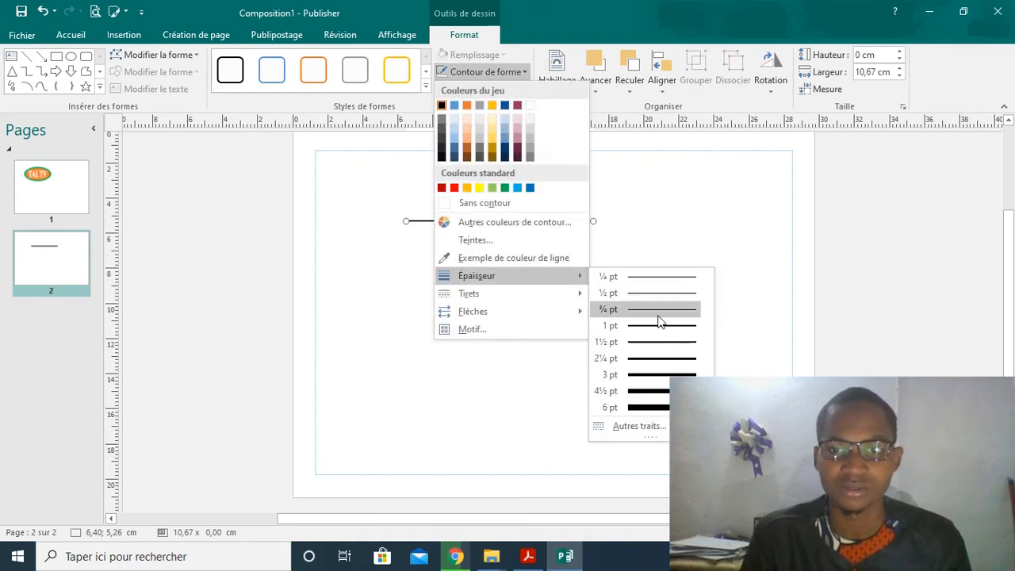
left_click(651, 391)
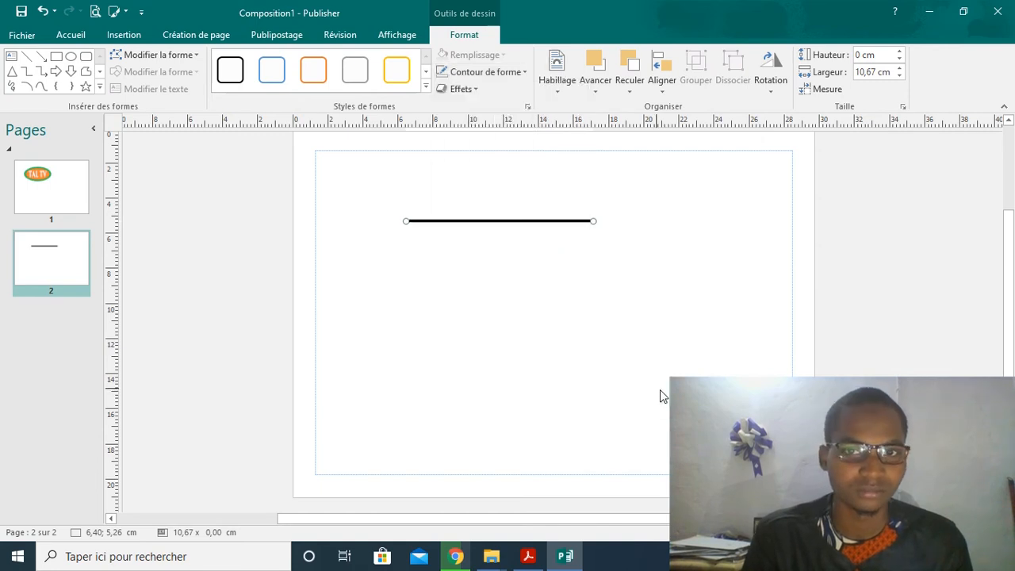
left_click(595, 337)
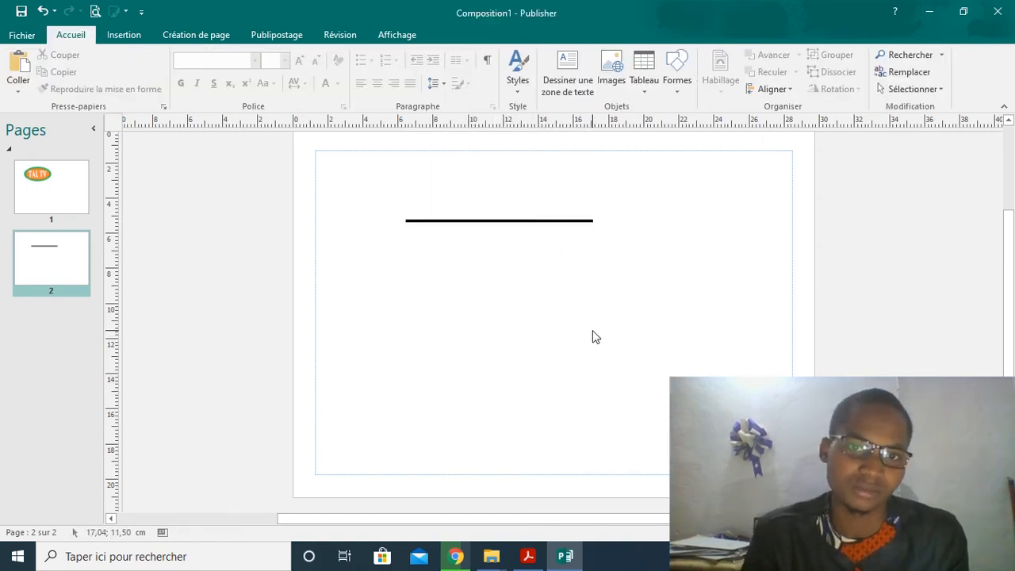
- Copy the horizontal line straight down to a position of about 6.40; 8.51 cm
left_click(531, 222)
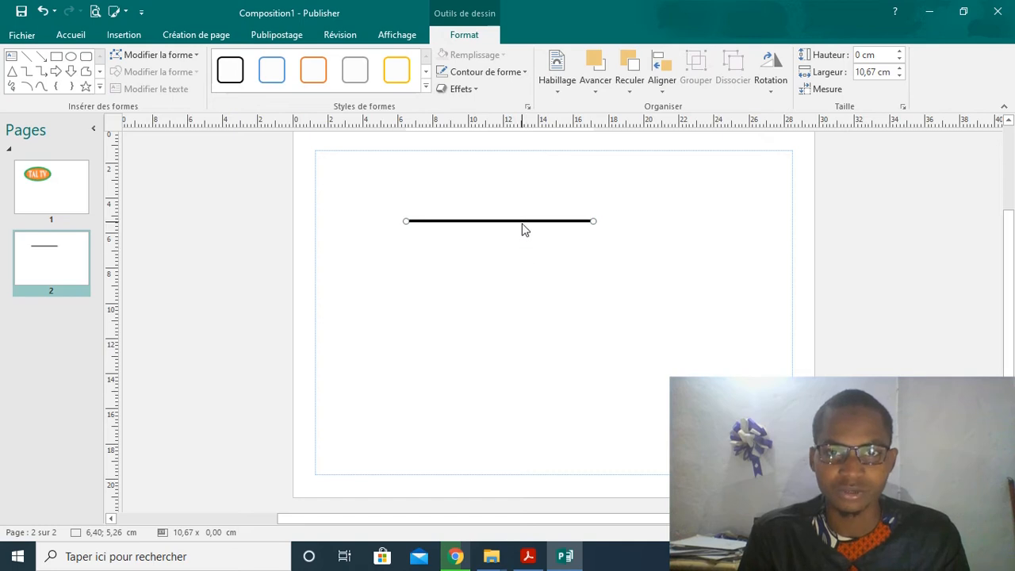
left_click_drag(524, 225, 524, 283)
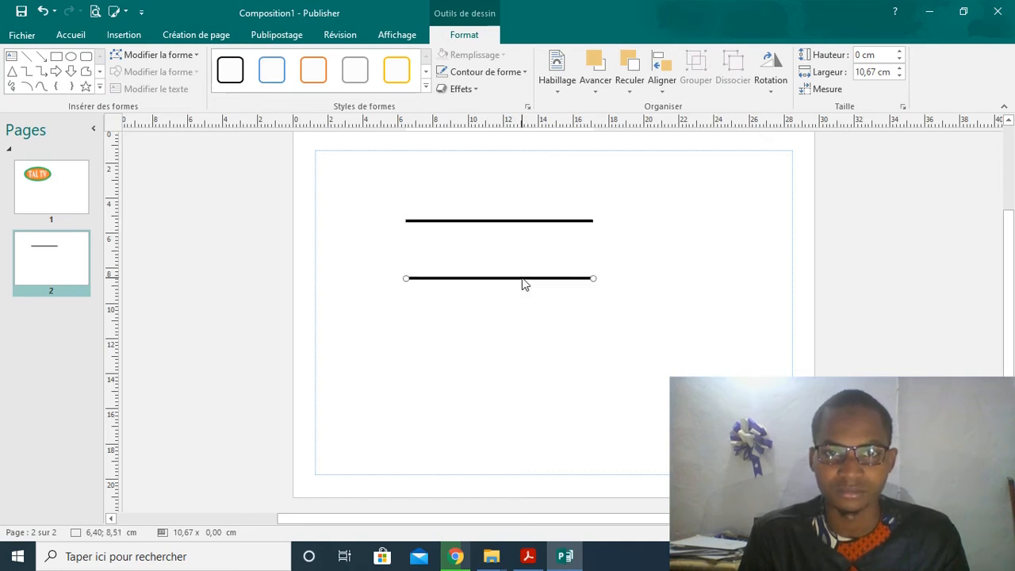
left_click(626, 283)
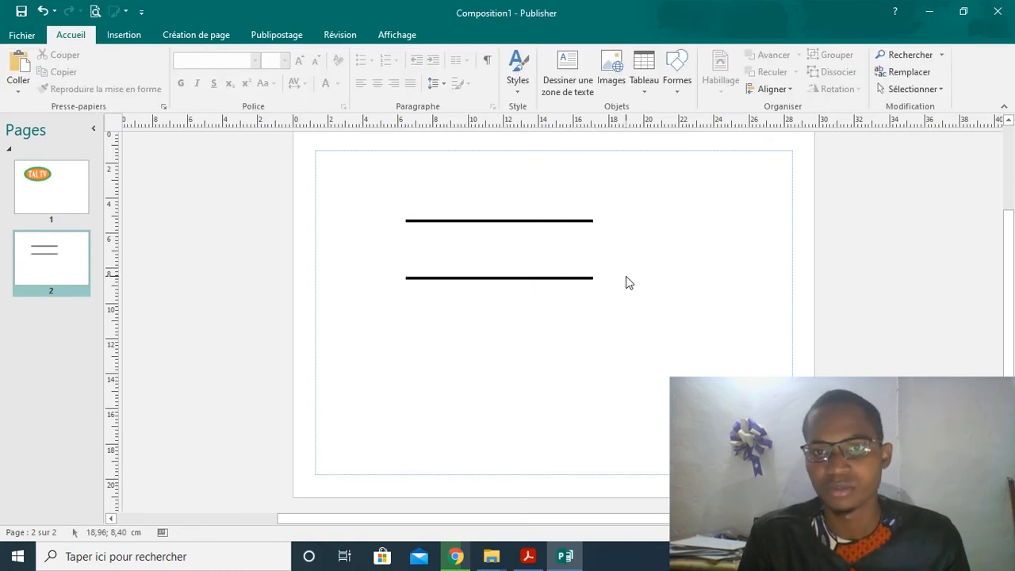
- Draw a vertical line about 3.43 cm long joining the left ends of both horizontal lines and set its thickness to 4½ pt
left_click(675, 87)
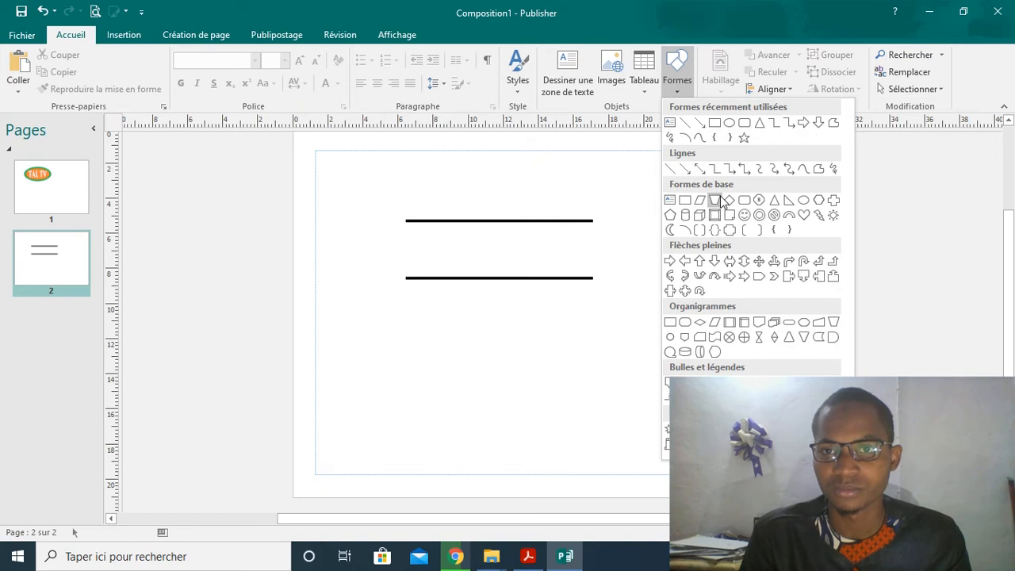
left_click(686, 124)
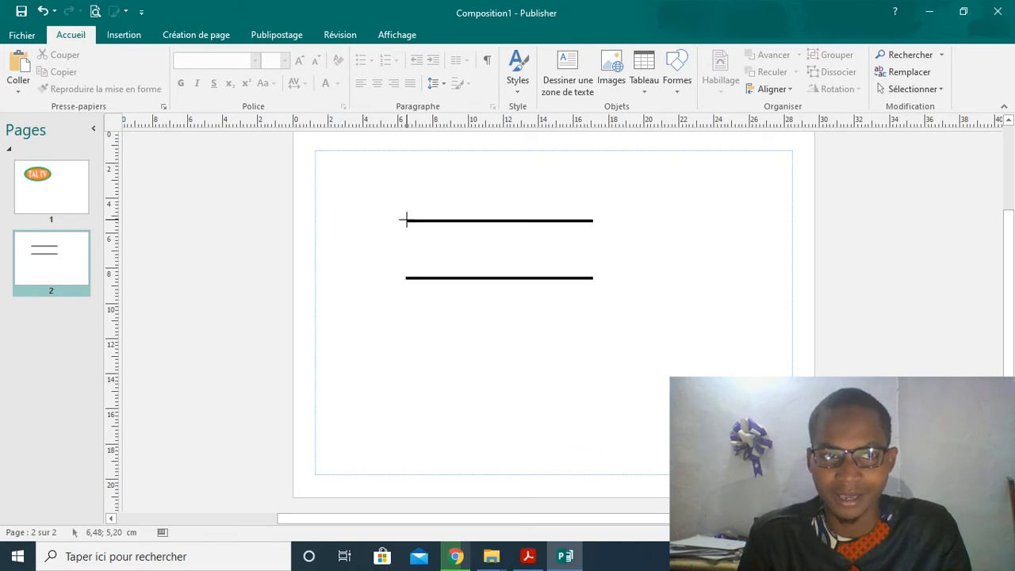
left_click_drag(406, 221, 406, 279)
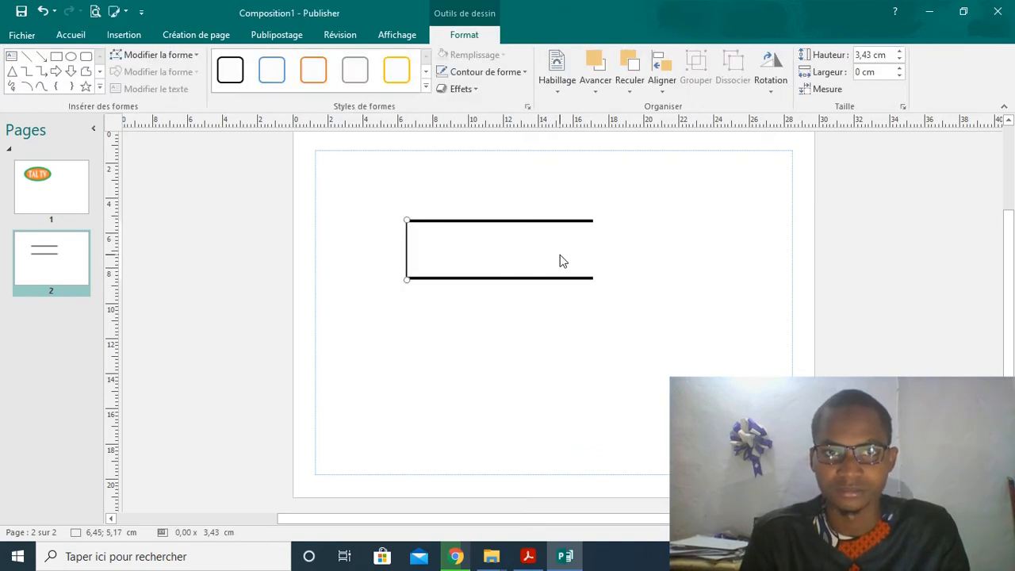
left_click(520, 73)
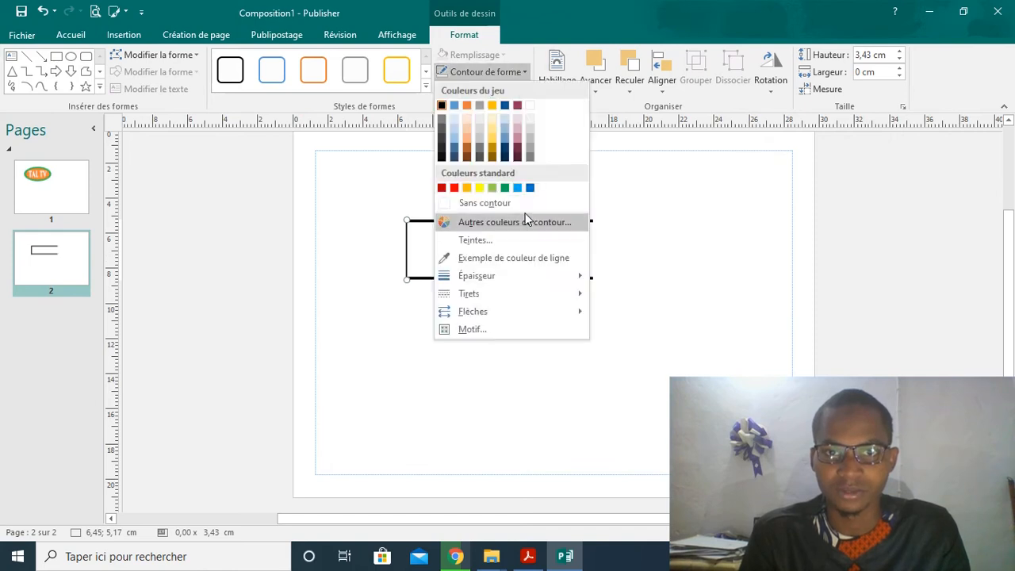
mouse_move(566, 277)
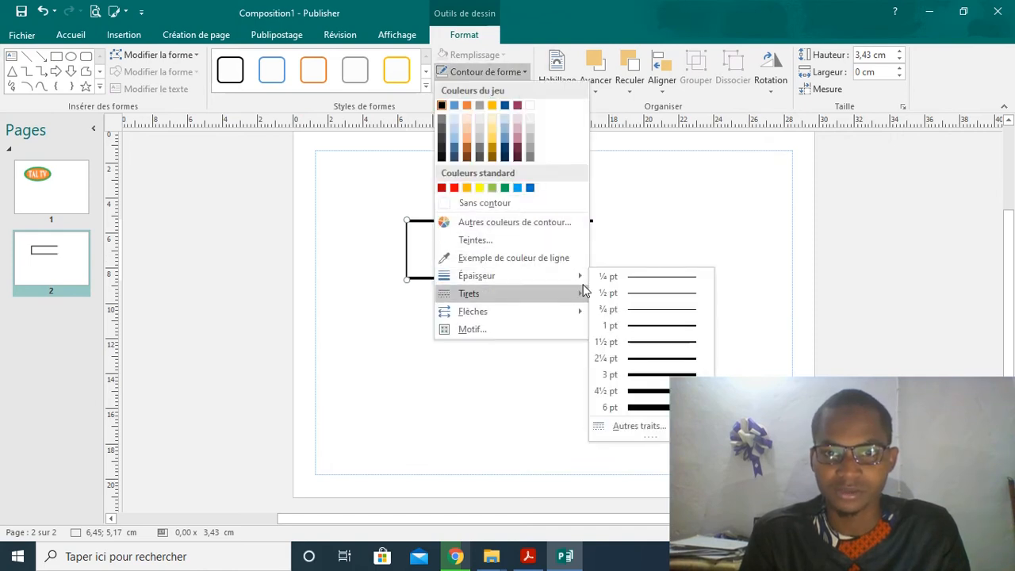
left_click(663, 392)
left_click(689, 304)
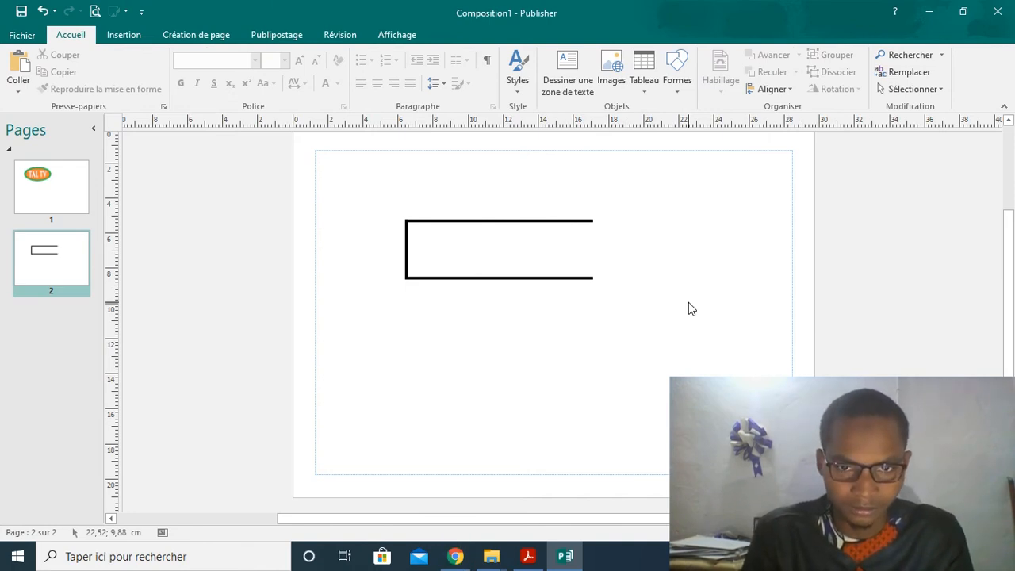
- Check the Dounia TV logo in Chrome and, back in Publisher, copy the vertical line to the horizontals' right ends, at about 16.99; 5.26 cm
left_click(566, 555)
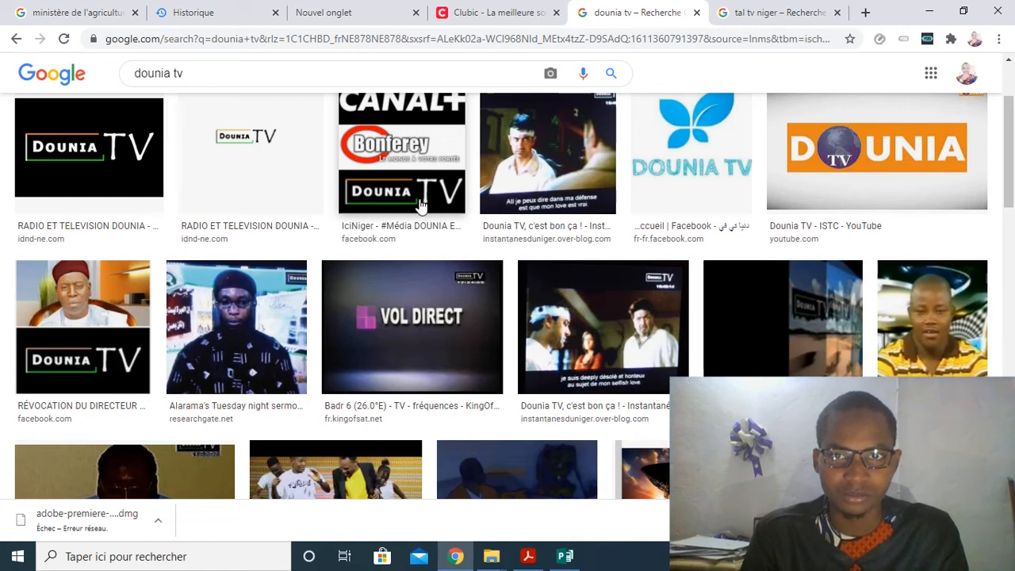
left_click(564, 555)
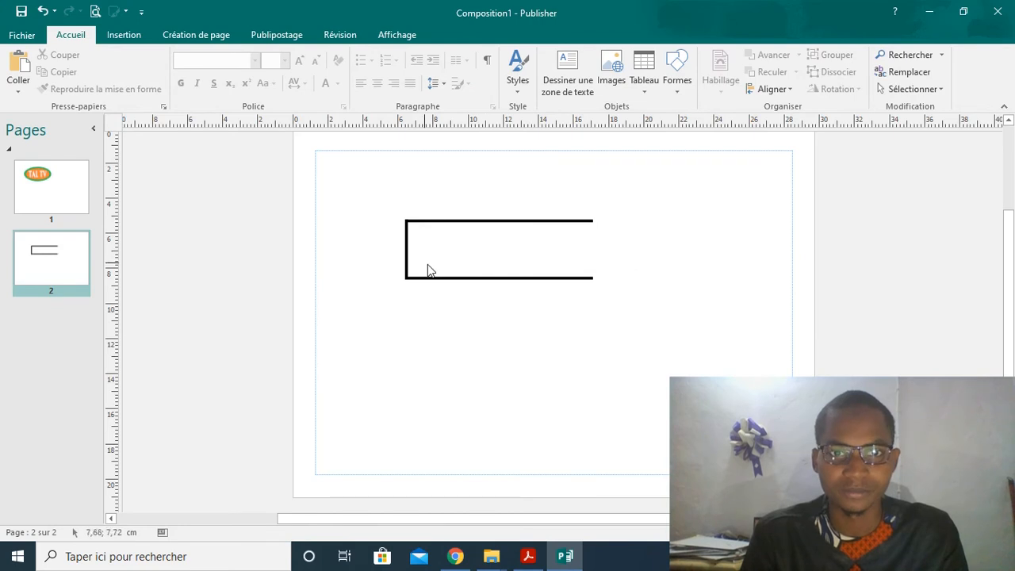
left_click(407, 252)
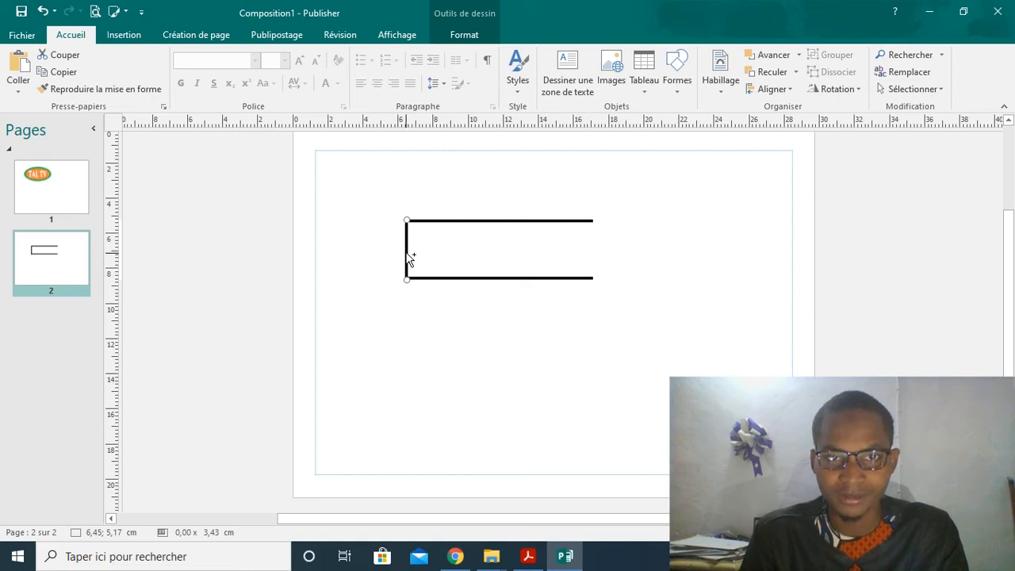
left_click_drag(408, 254, 594, 260)
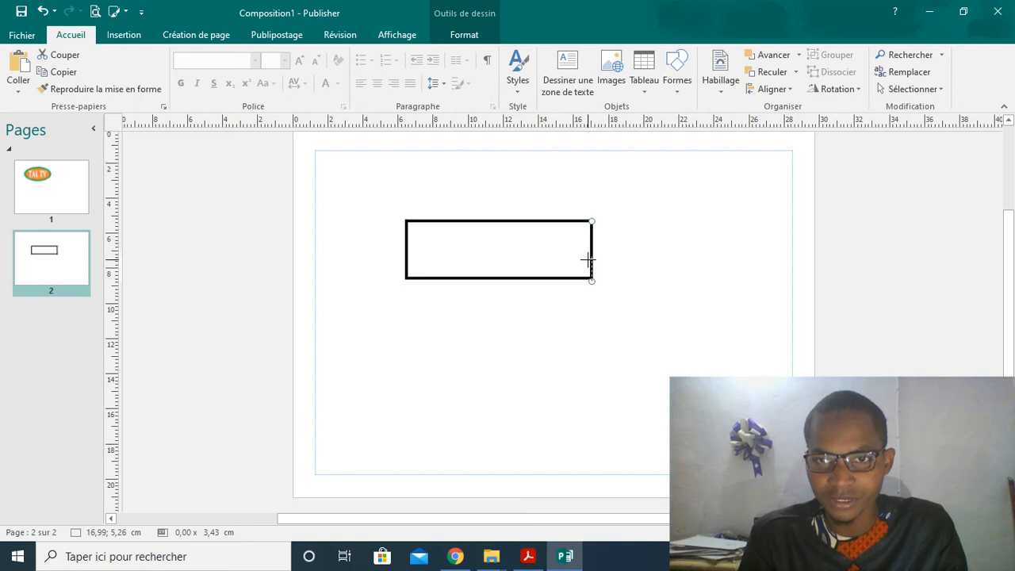
- Shorten the right vertical line from its upper end to about 1.06 cm and nudge it up to about 16.99; 7.50 cm
left_click_drag(587, 266, 586, 266)
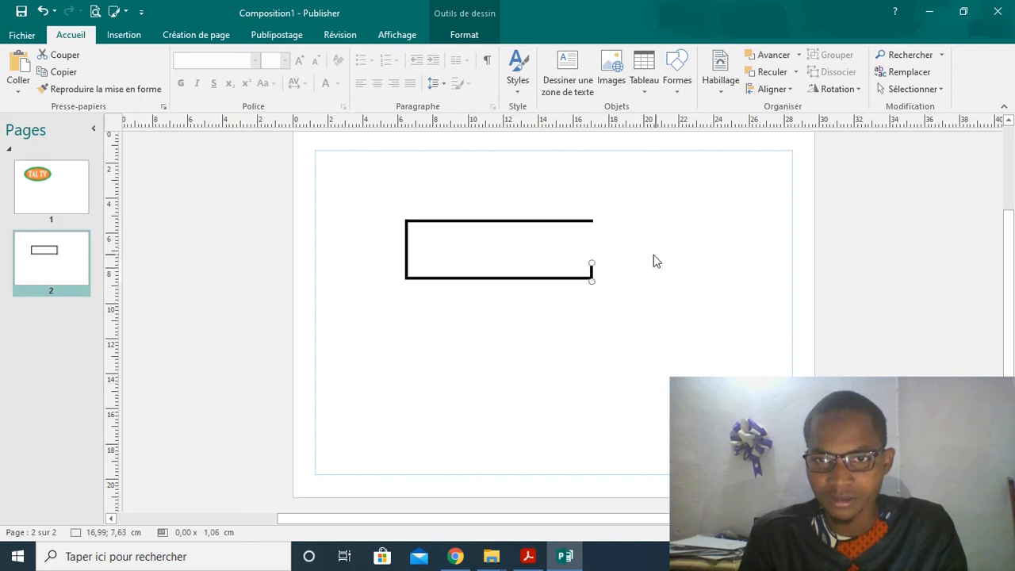
left_click(671, 270)
left_click(593, 271)
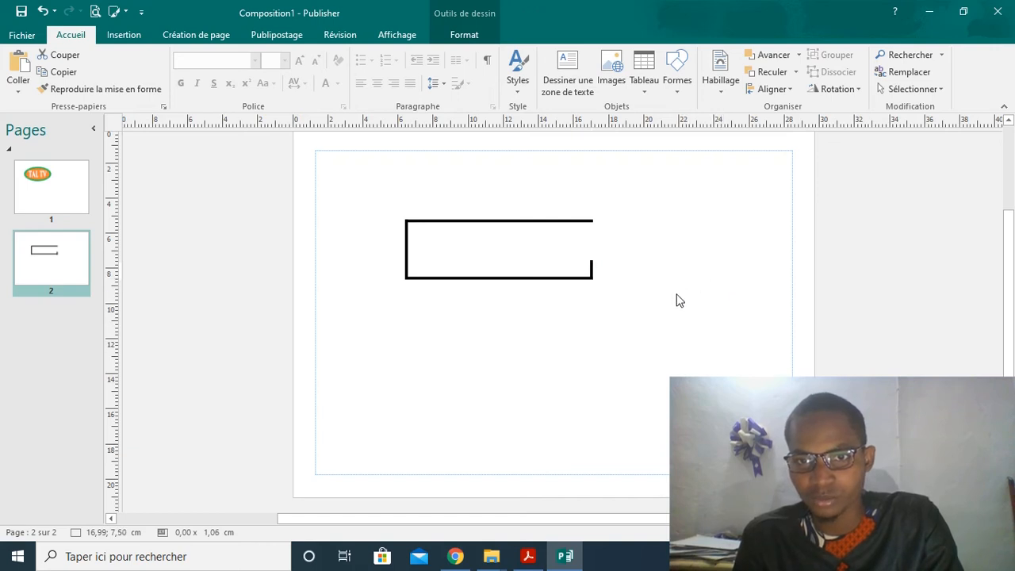
left_click(676, 300)
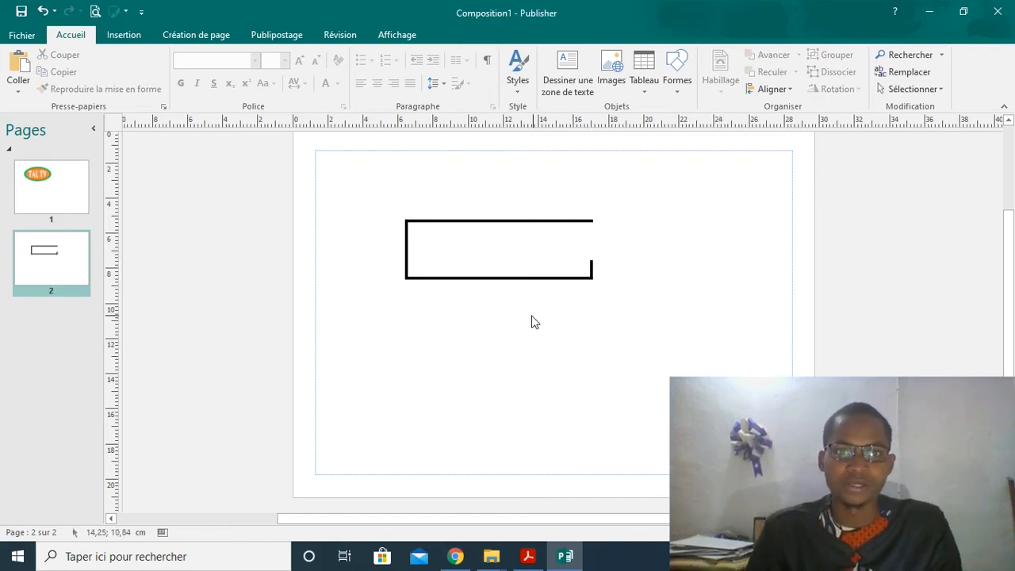
- Set the lower horizontal line's outline colour to the standard green and deselect it
left_click(502, 279)
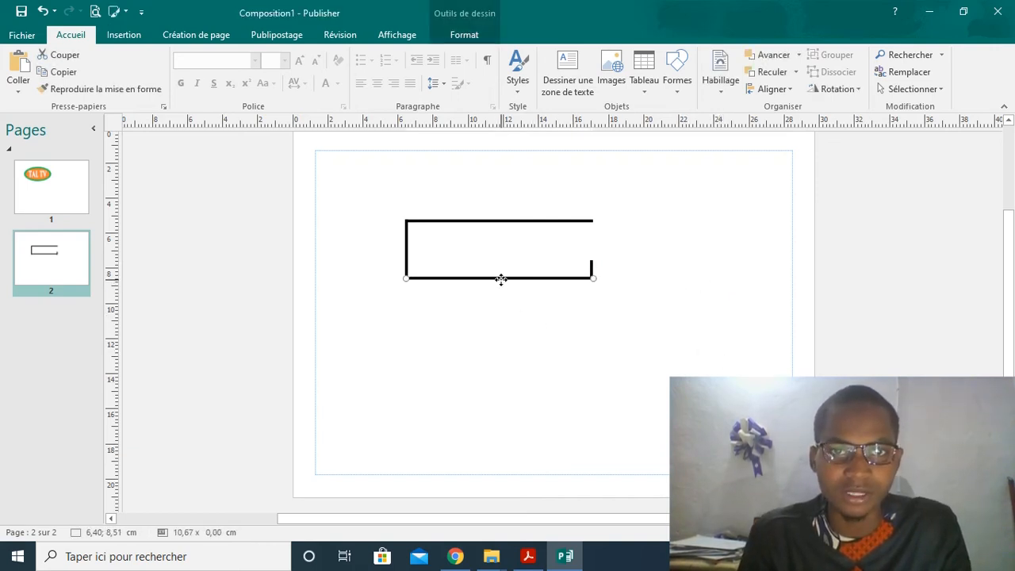
left_click(478, 43)
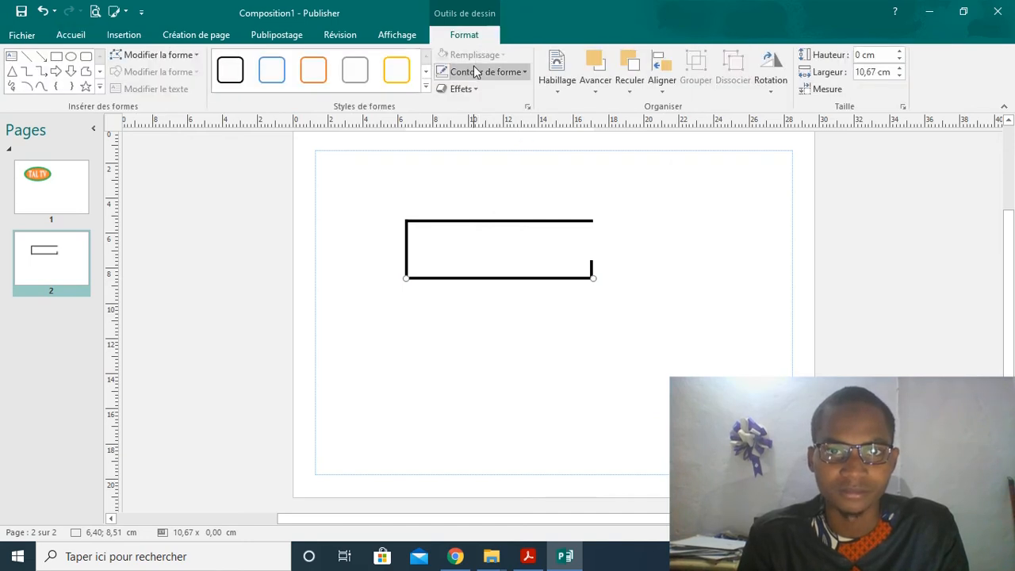
left_click(515, 72)
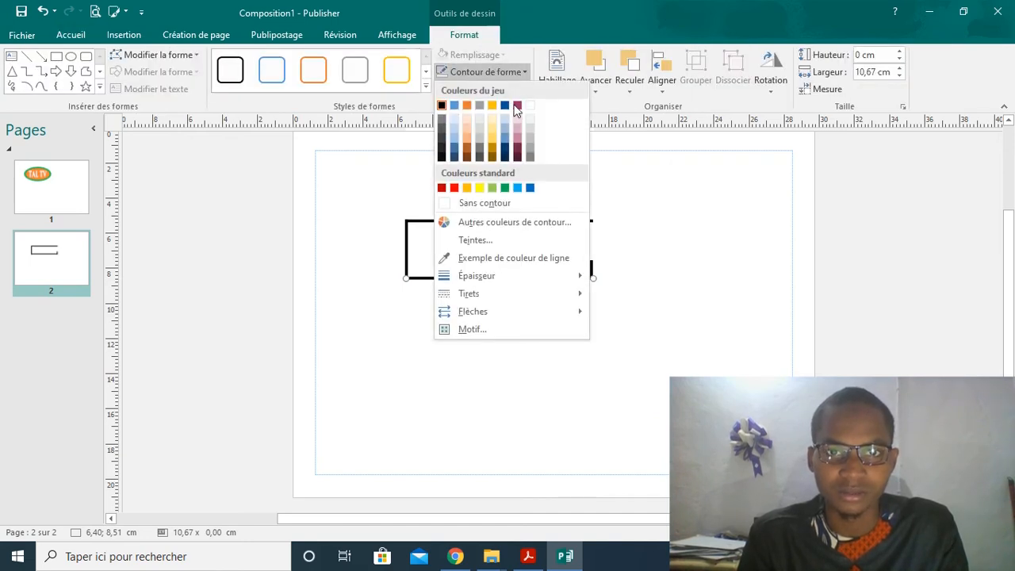
left_click(506, 188)
left_click(613, 270)
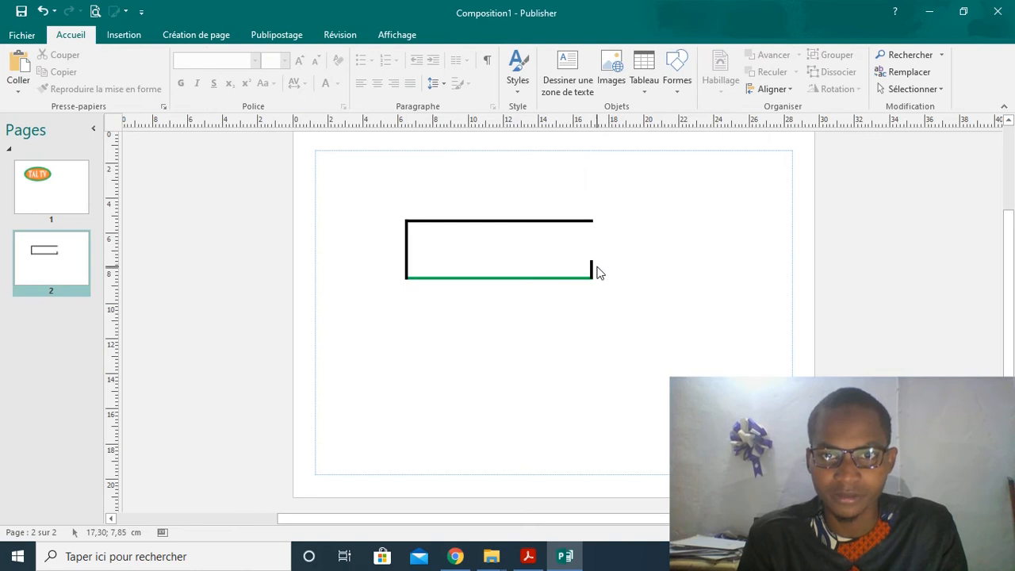
- Give the short right vertical line the same standard green outline colour and deselect it
left_click(593, 268)
left_click(485, 72)
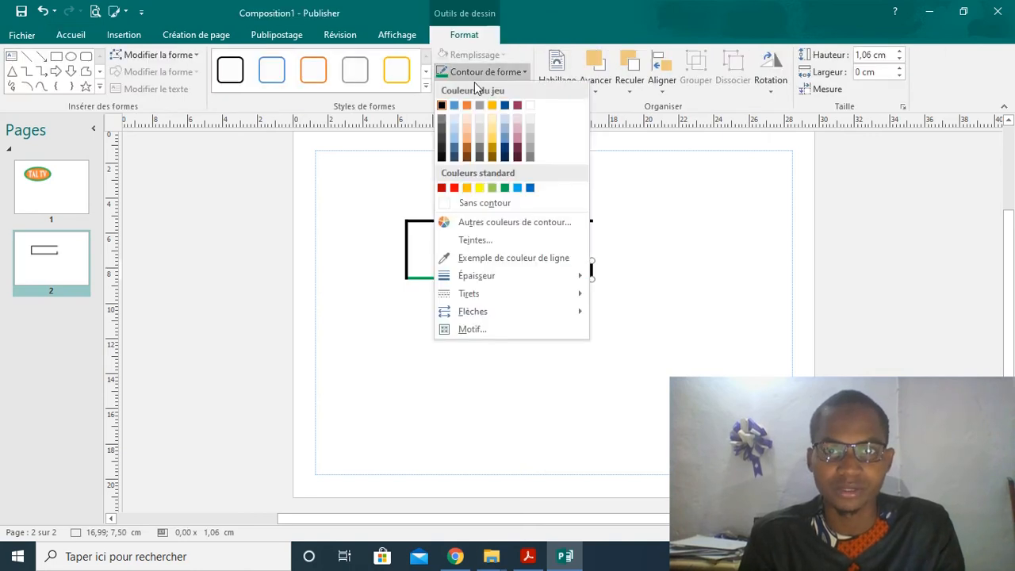
left_click(506, 188)
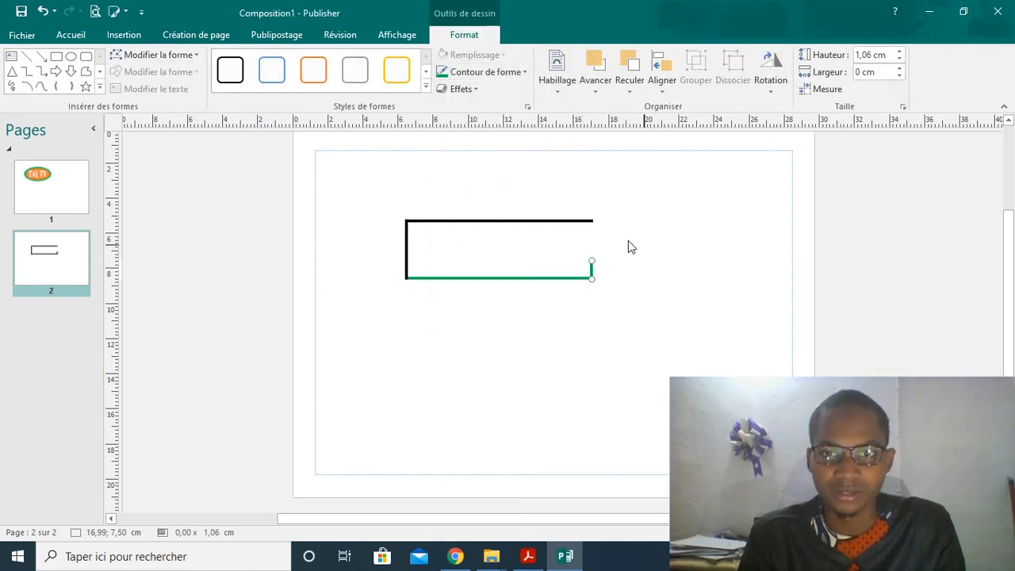
left_click(668, 254)
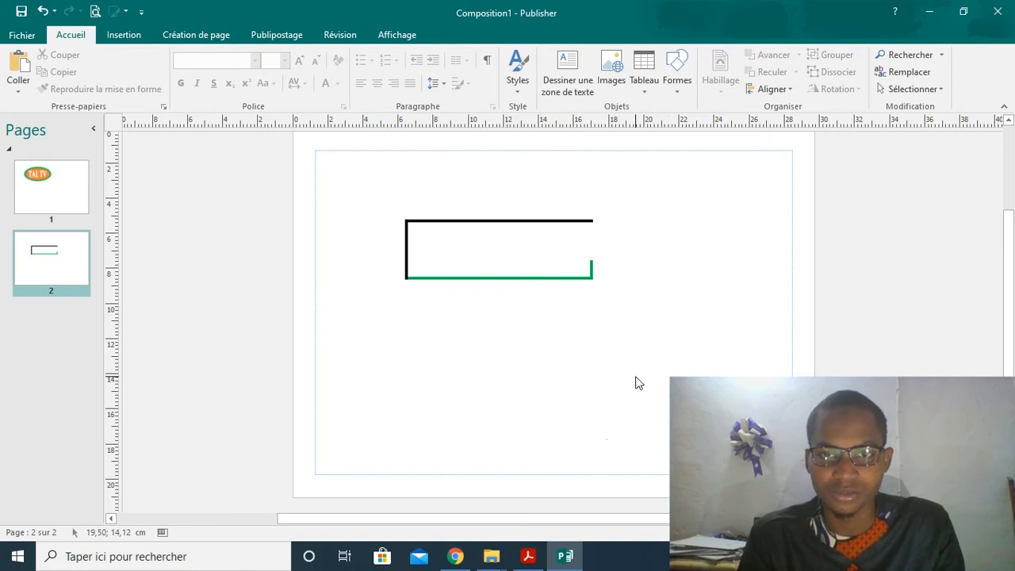
- Check the Dounia TV logo in Chrome and, back in Publisher, set the upper horizontal line's outline to the scheme orange
left_click(568, 559)
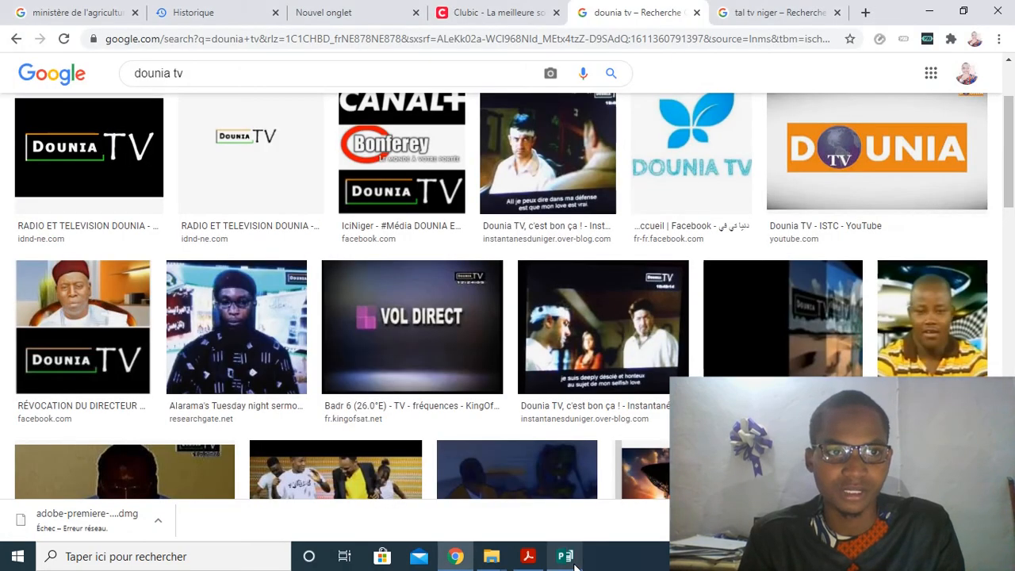
left_click(575, 563)
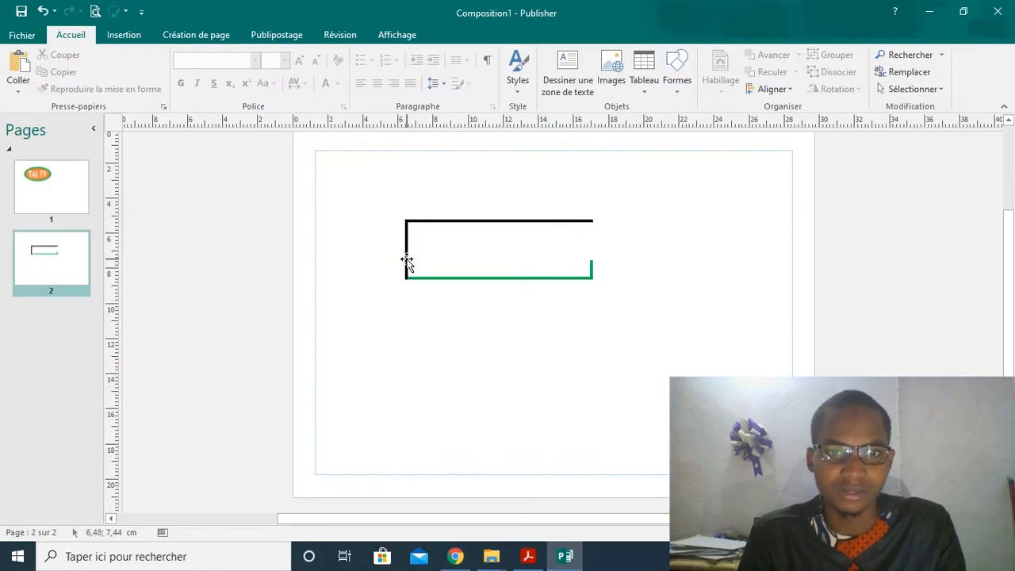
left_click(564, 557)
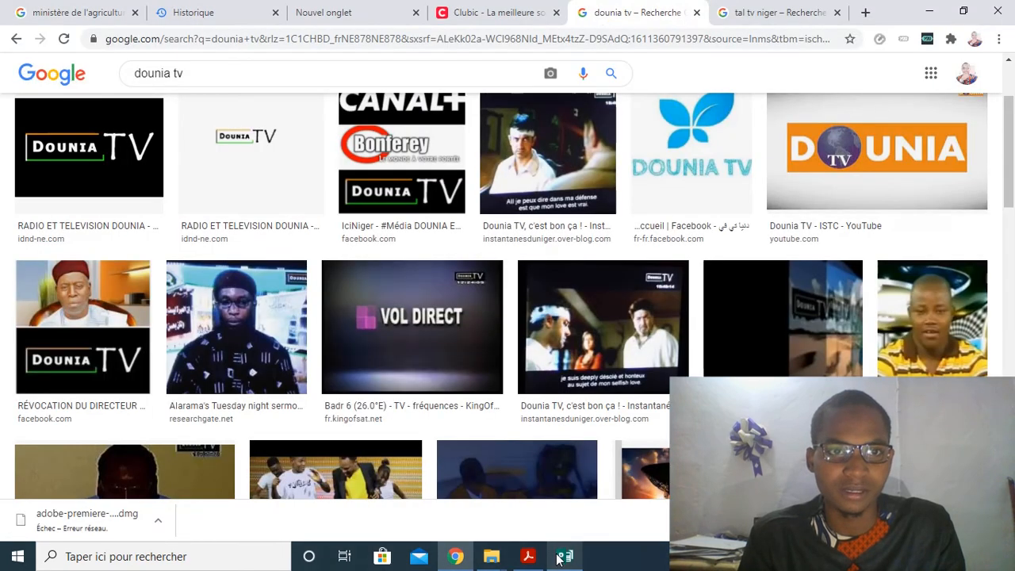
left_click(562, 557)
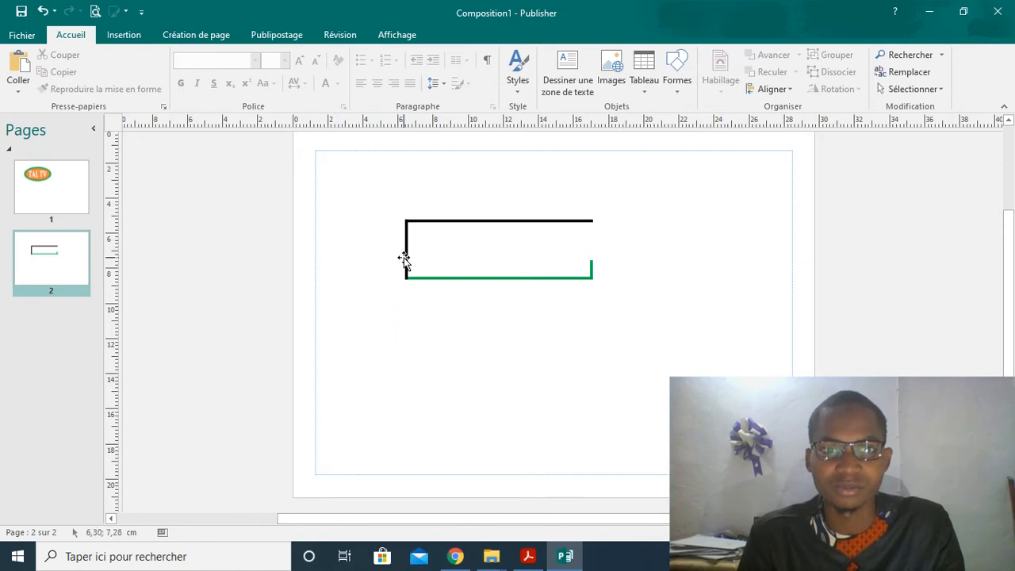
left_click(487, 222)
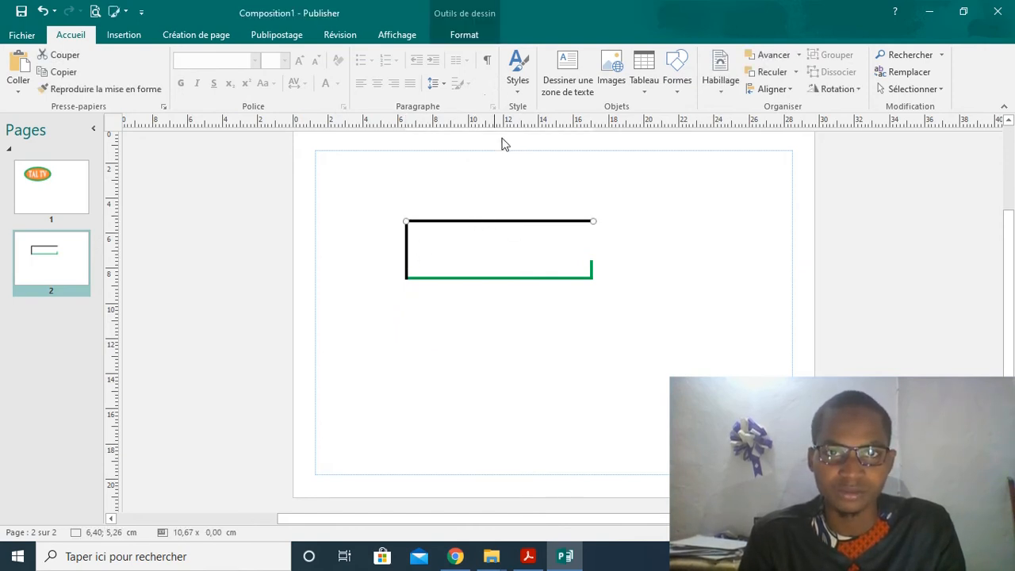
left_click(479, 38)
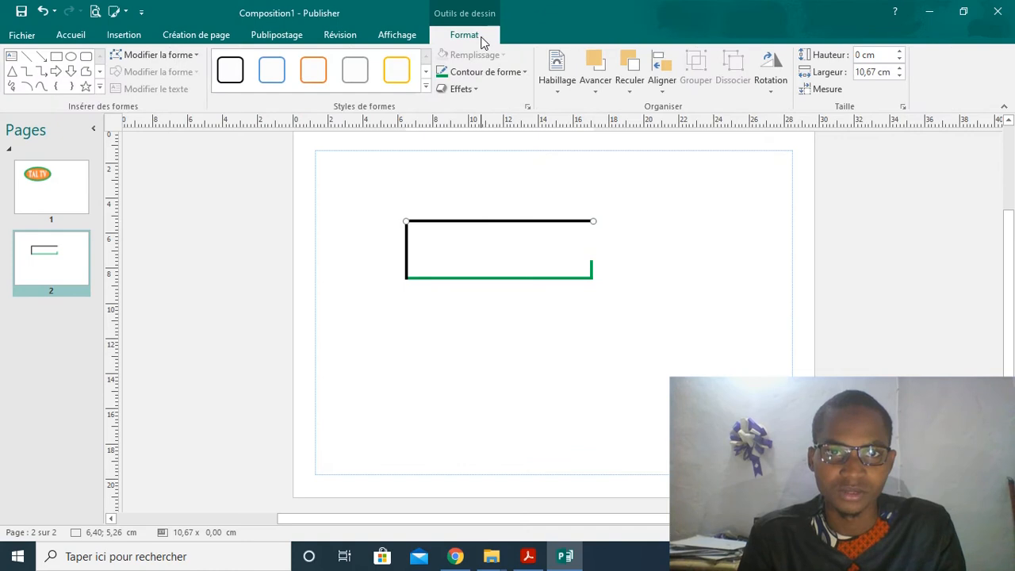
left_click(520, 71)
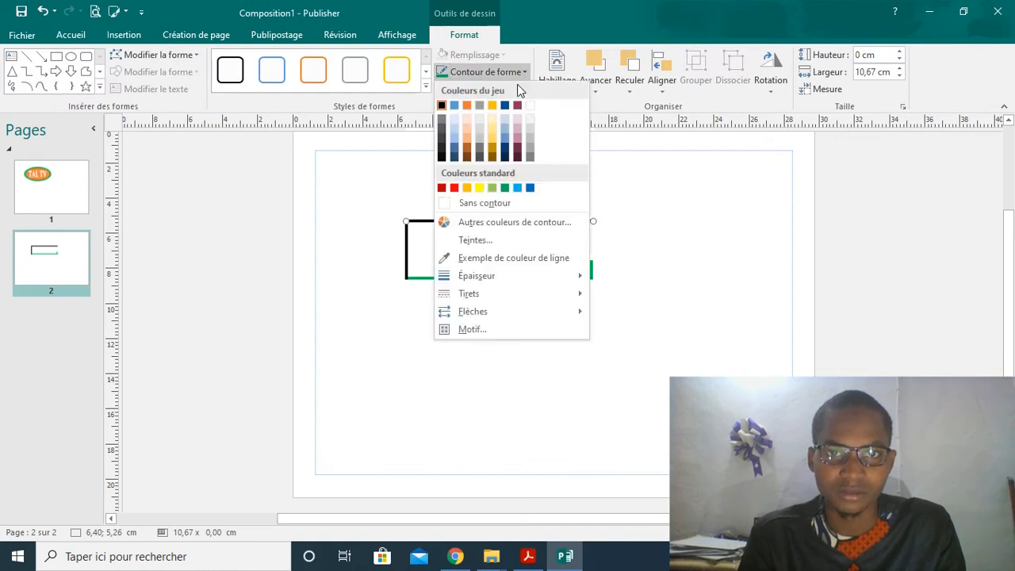
left_click(465, 105)
left_click(666, 245)
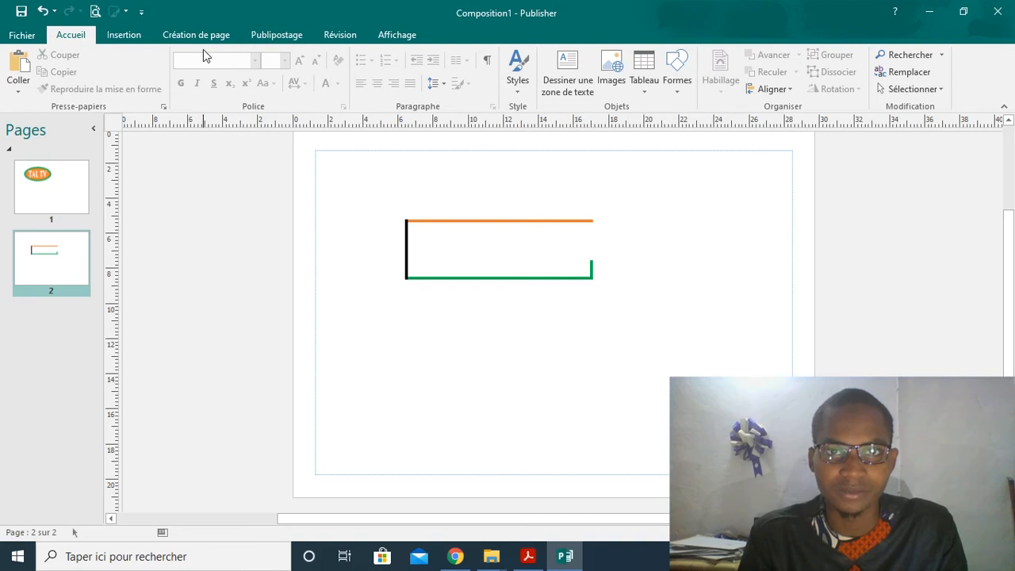
- Start a new WordArt in the plain white style with a thin outline, using the text "DOUNIA"
left_click(128, 36)
left_click(601, 73)
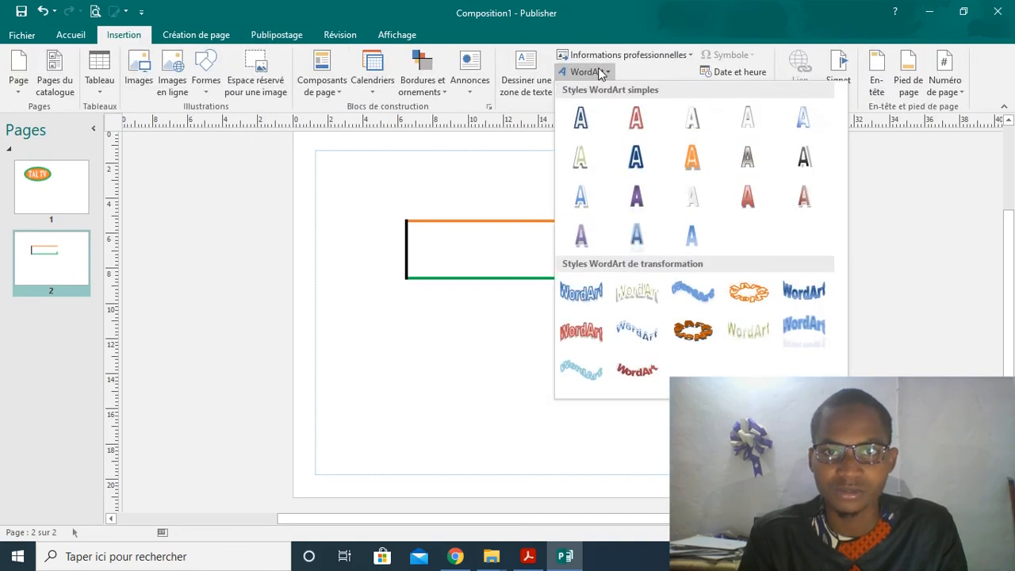
left_click(740, 126)
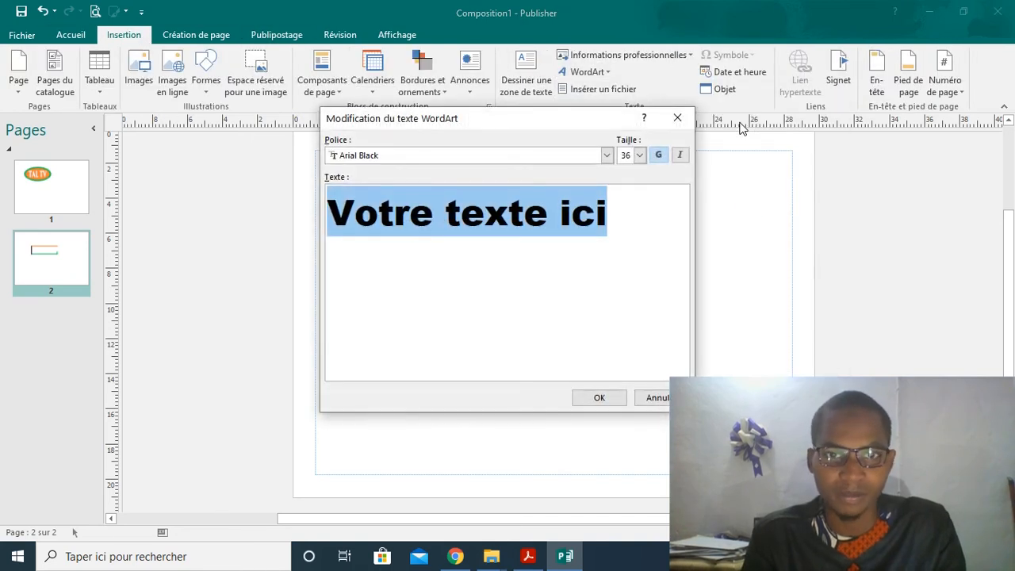
type("D")
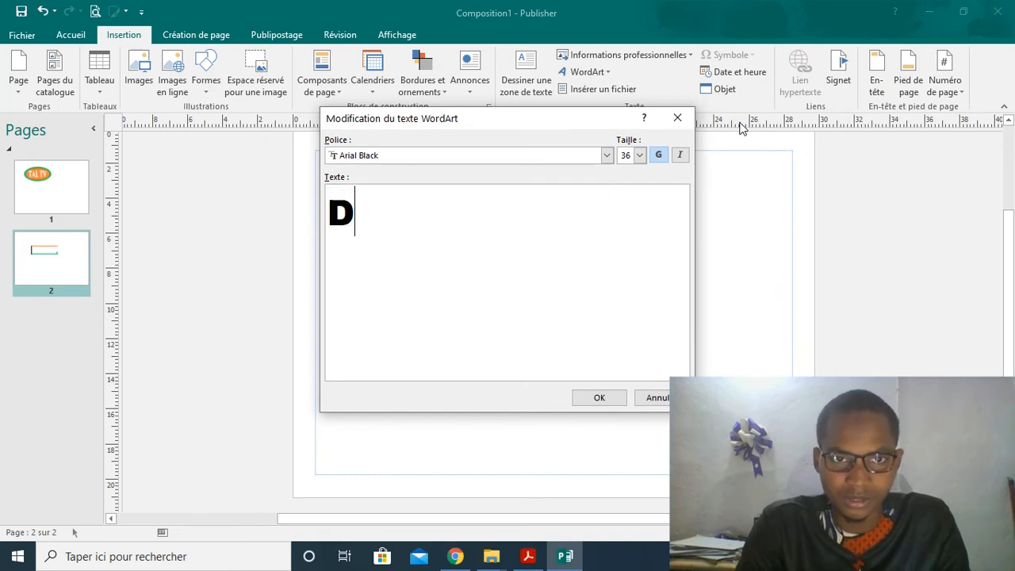
type("U")
key("BackSpace")
type("O")
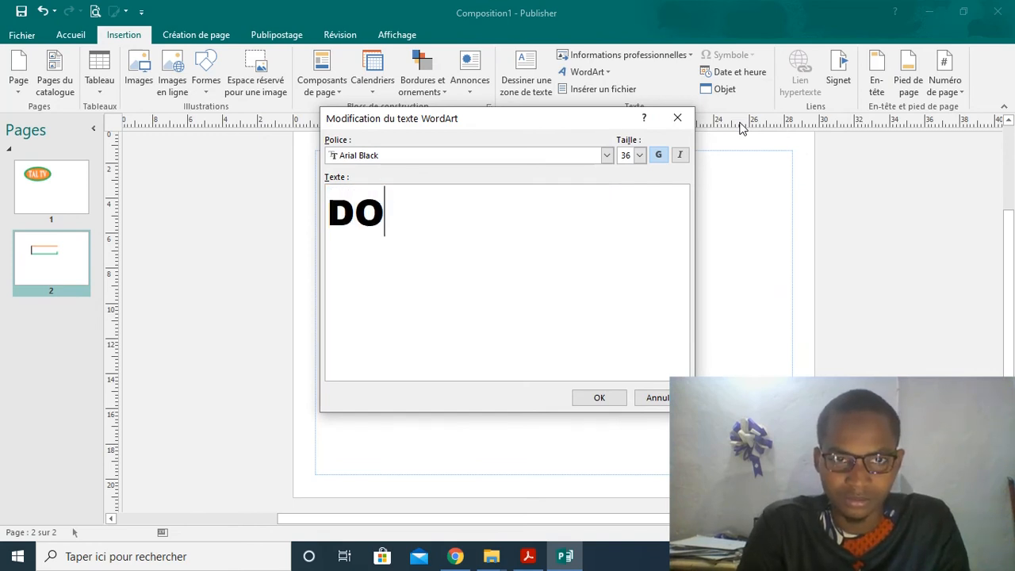
type("UNIA")
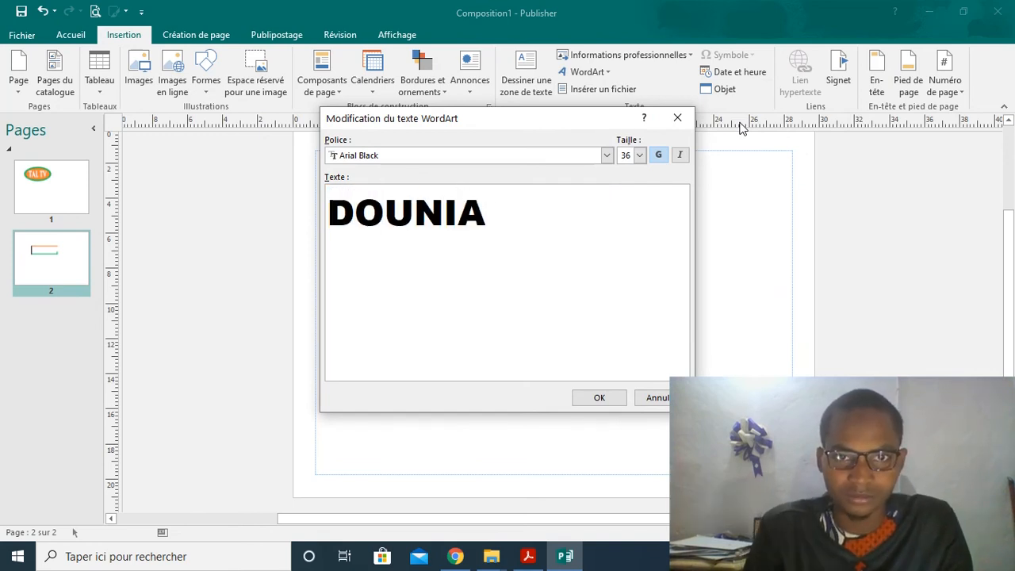
- Try the Algerian font for the WordArt text, settle on Adobe Naskh Medium, and insert it on the page
left_click(607, 156)
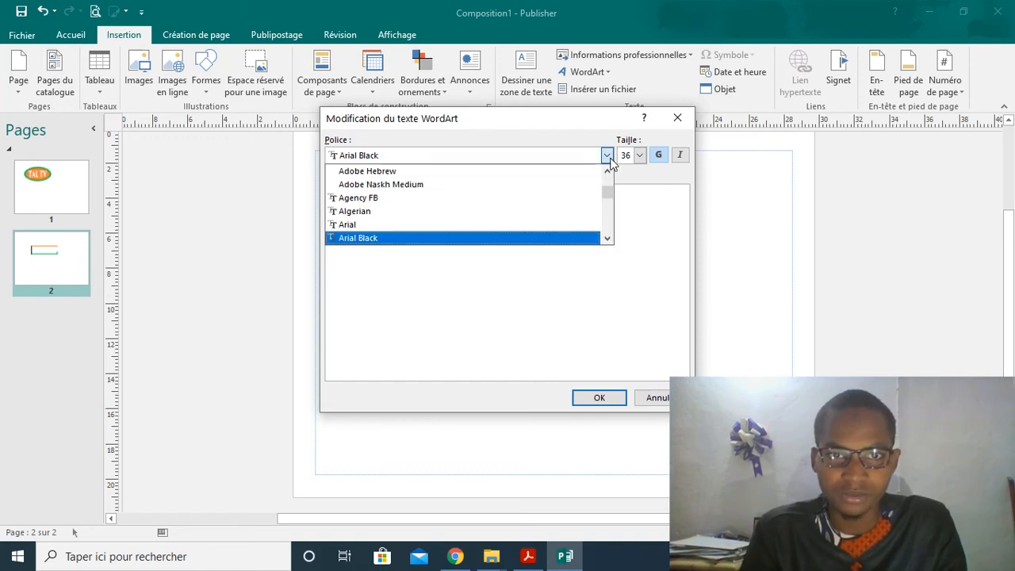
left_click(583, 211)
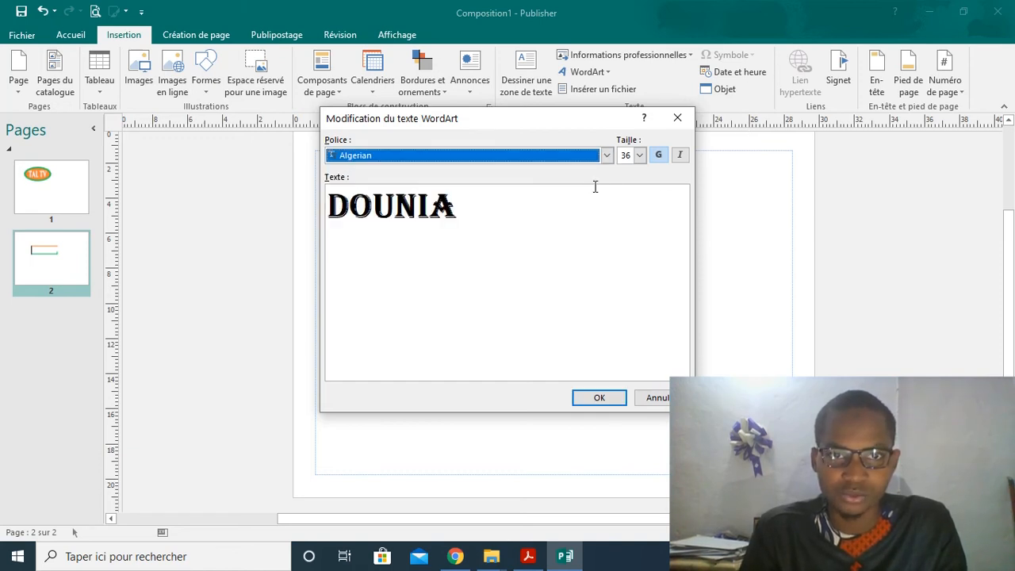
left_click(607, 159)
left_click(579, 186)
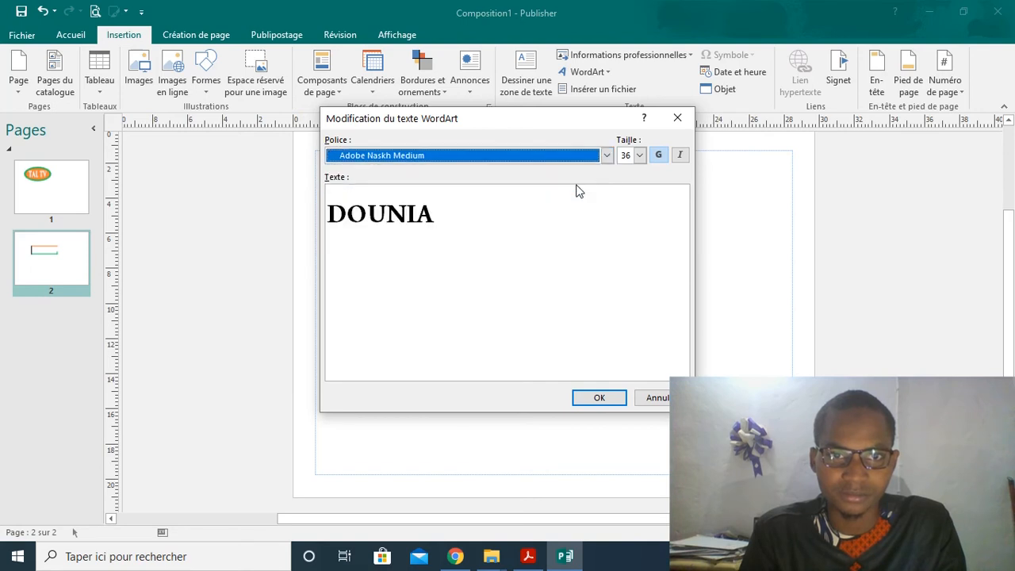
left_click(600, 398)
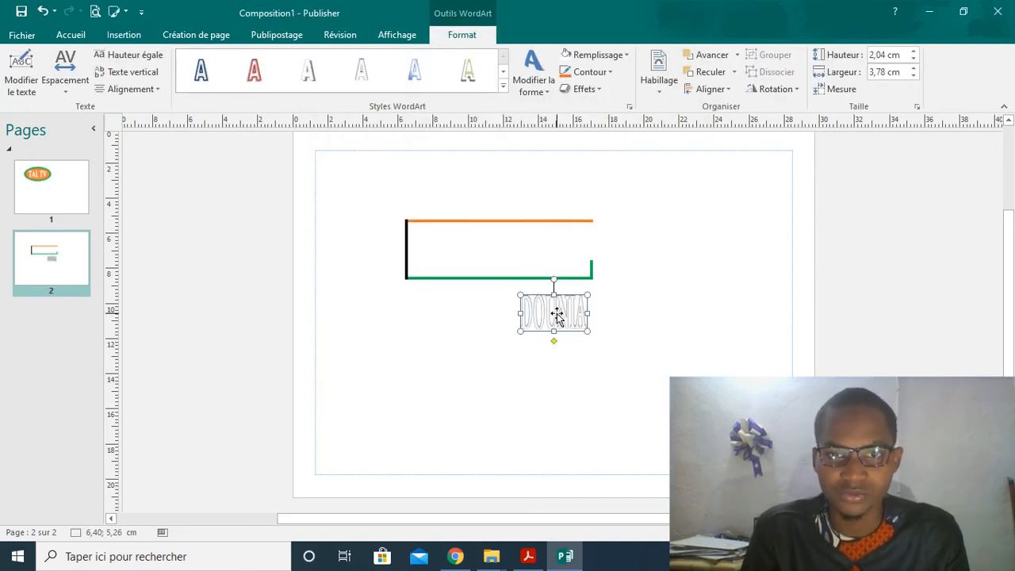
- Fit the DOUNIA WordArt inside the line frame at about 8.68 x 2.25 cm and compare it with the reference logo in Chrome
left_click_drag(555, 312, 567, 246)
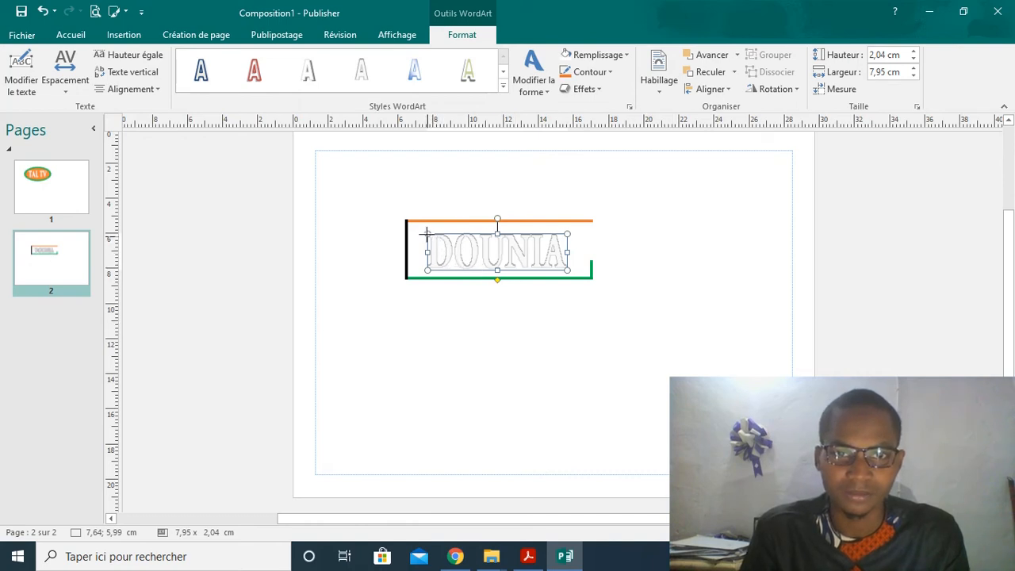
left_click_drag(426, 233, 423, 230)
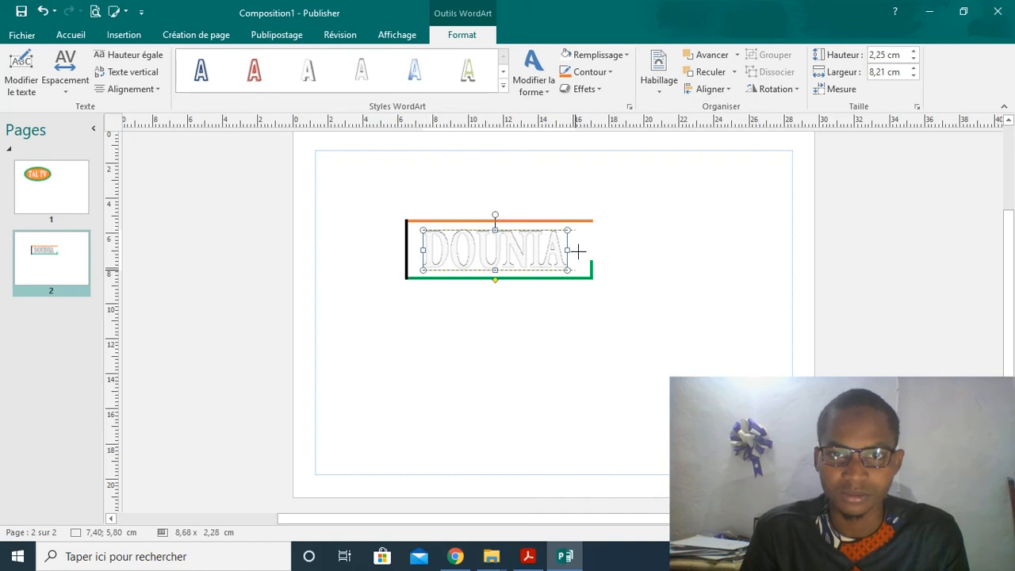
left_click(567, 556)
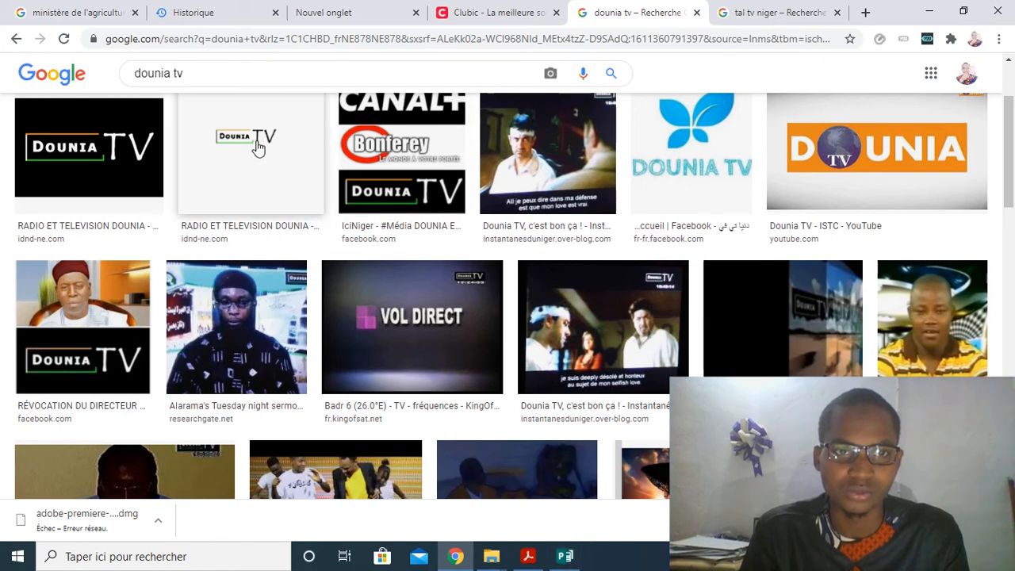
left_click(566, 556)
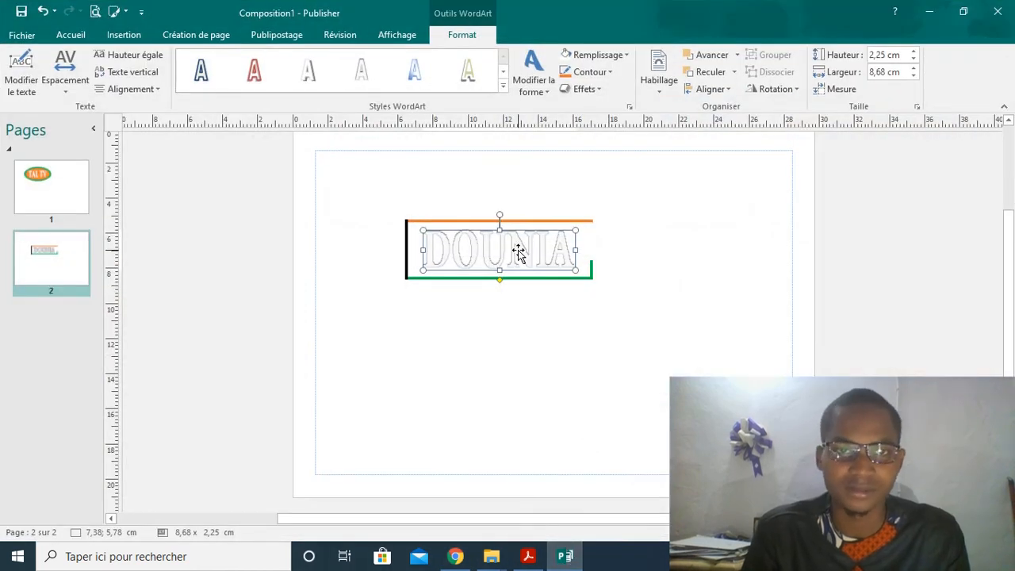
- Fill the DOUNIA WordArt with black, remove its outline, and reselect it after clearing the selection
left_click(598, 57)
left_click(565, 89)
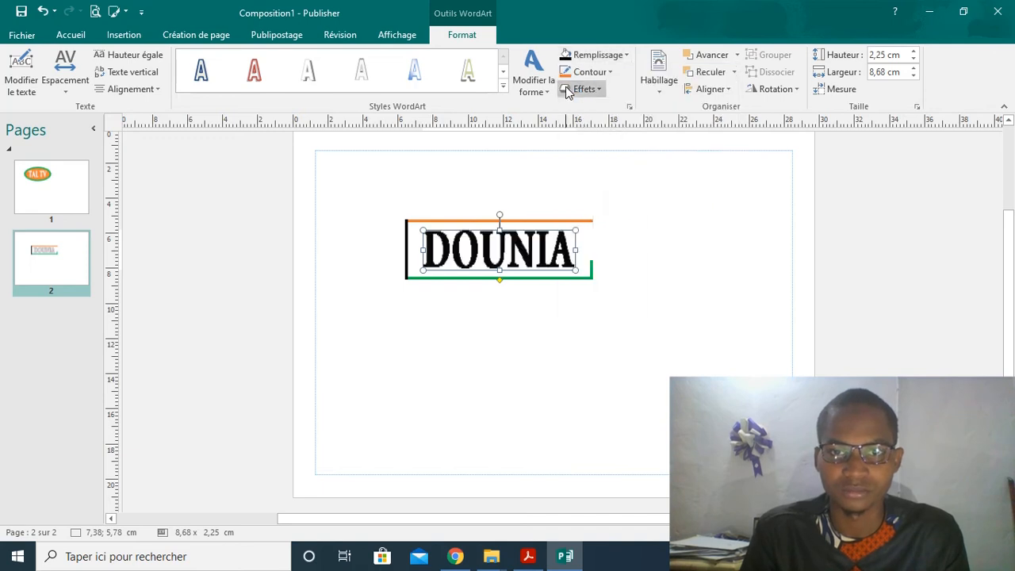
left_click(611, 73)
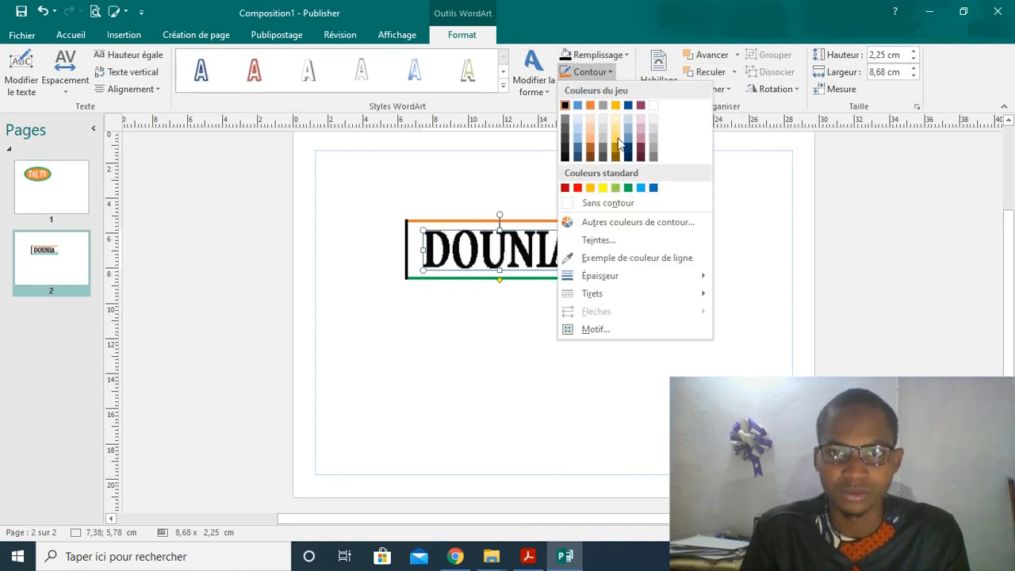
left_click(594, 205)
left_click(680, 271)
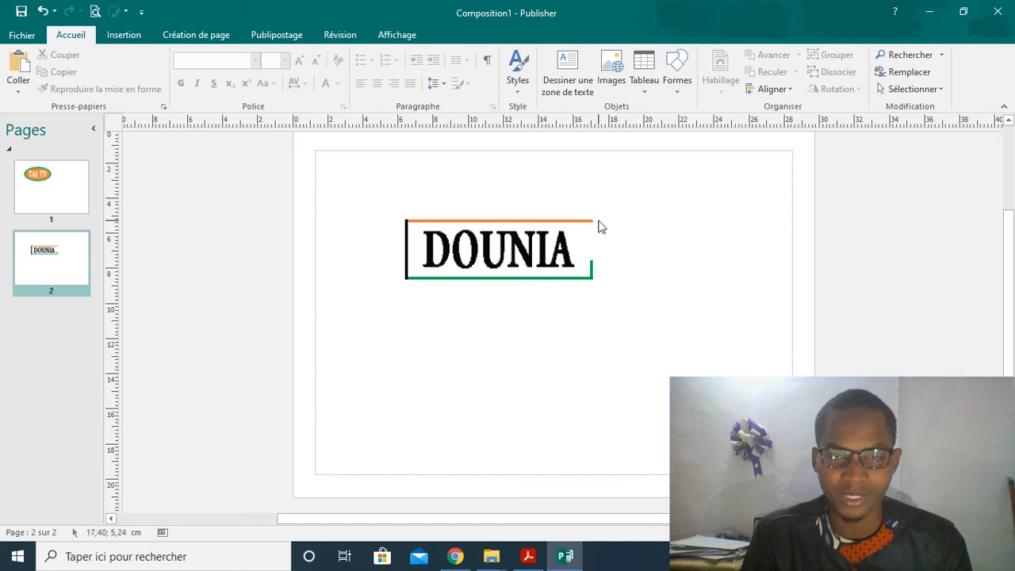
left_click(516, 254)
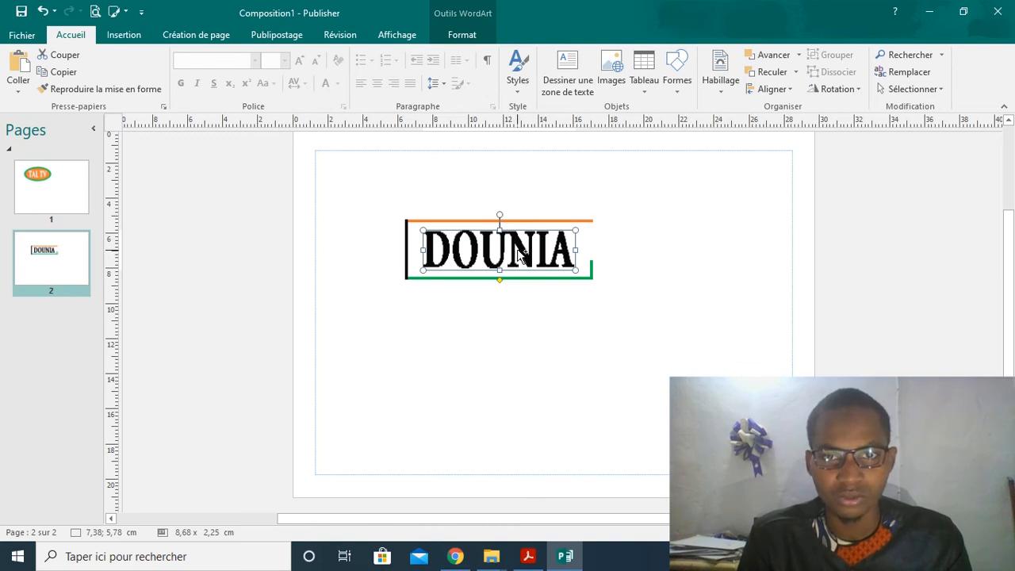
- Copy the DOUNIA WordArt to the blank area beside the line frame and delete the copy
left_click_drag(519, 254, 694, 252)
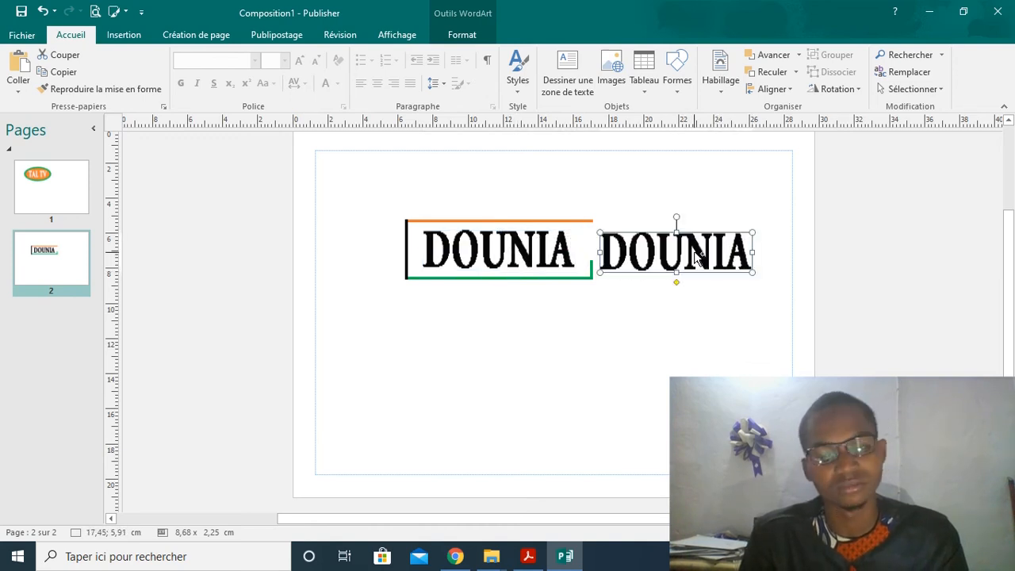
key("Delete")
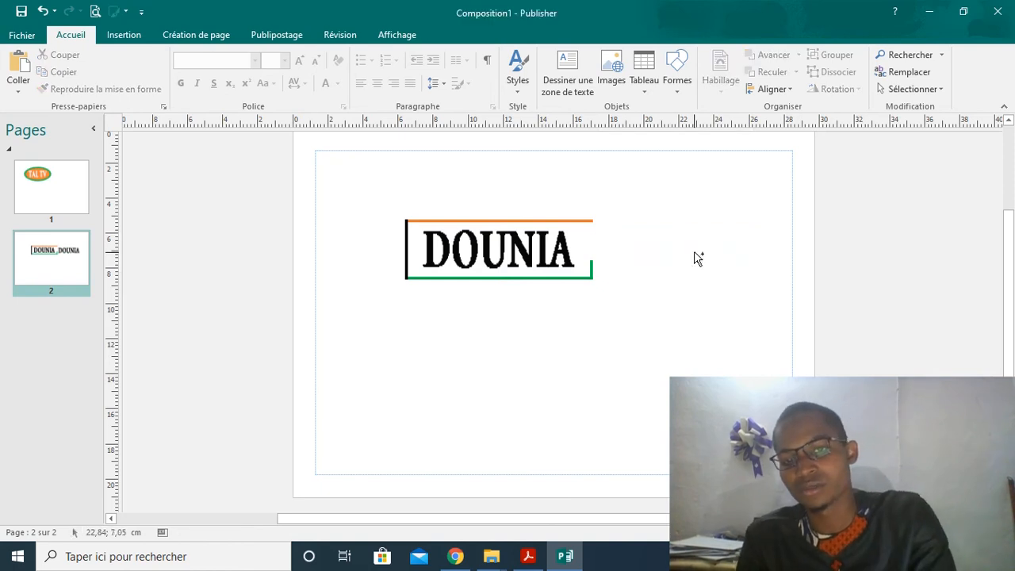
- Insert a new WordArt in the plain white thin-outline style with the text "TV", trying Algerian before settling on Adobe Hebrew
left_click(131, 35)
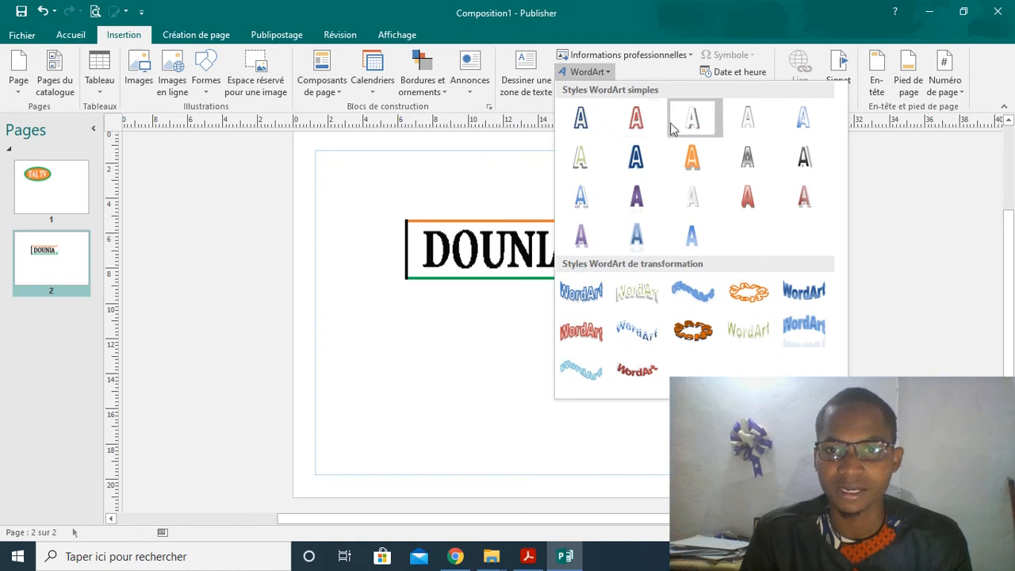
left_click(747, 121)
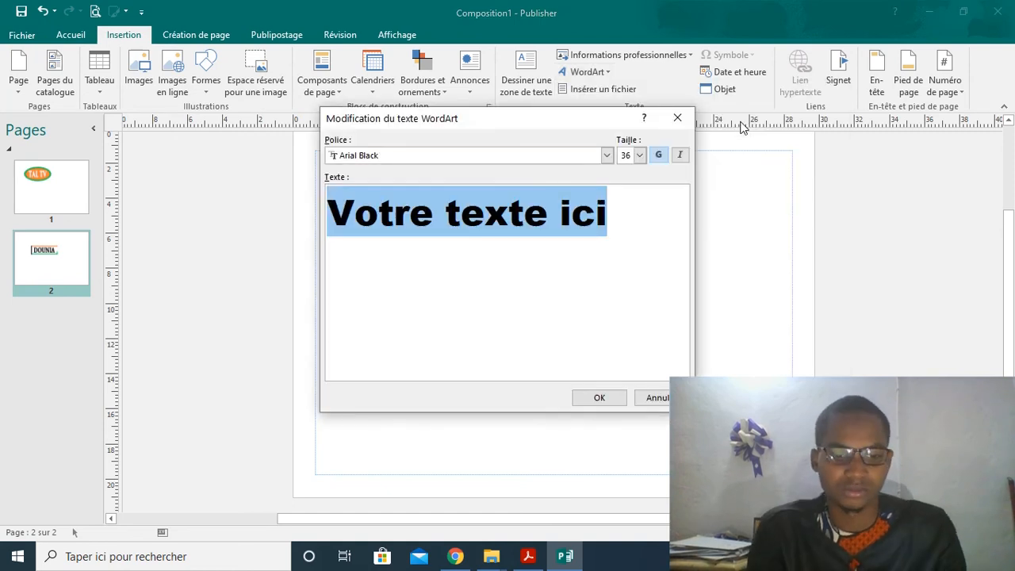
type("TV")
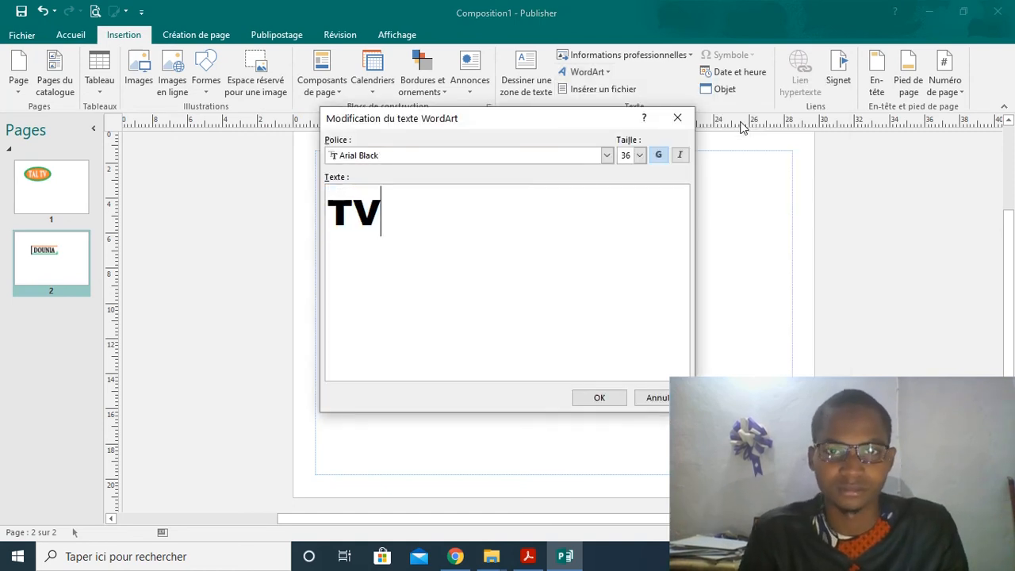
left_click(607, 155)
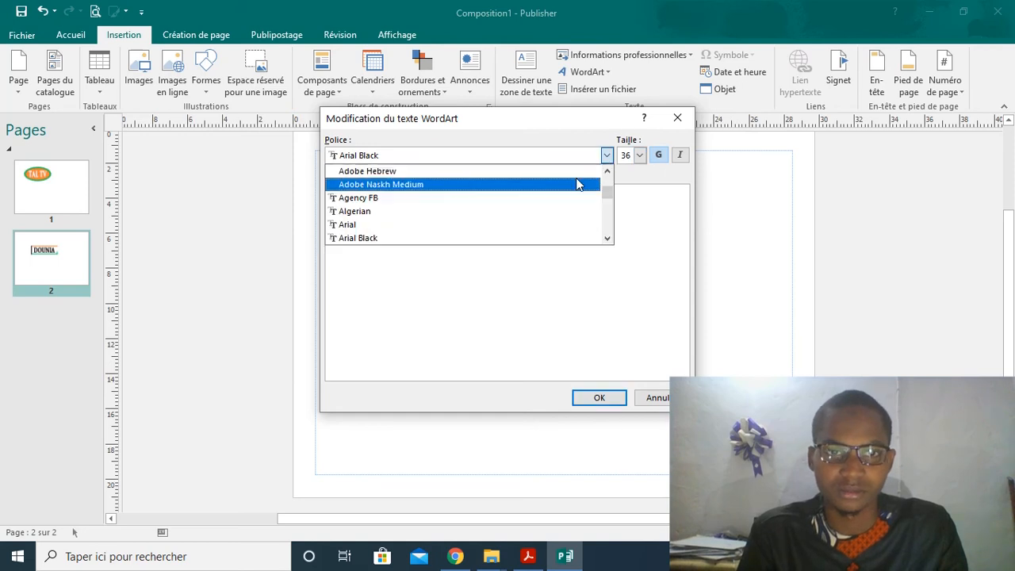
left_click(551, 213)
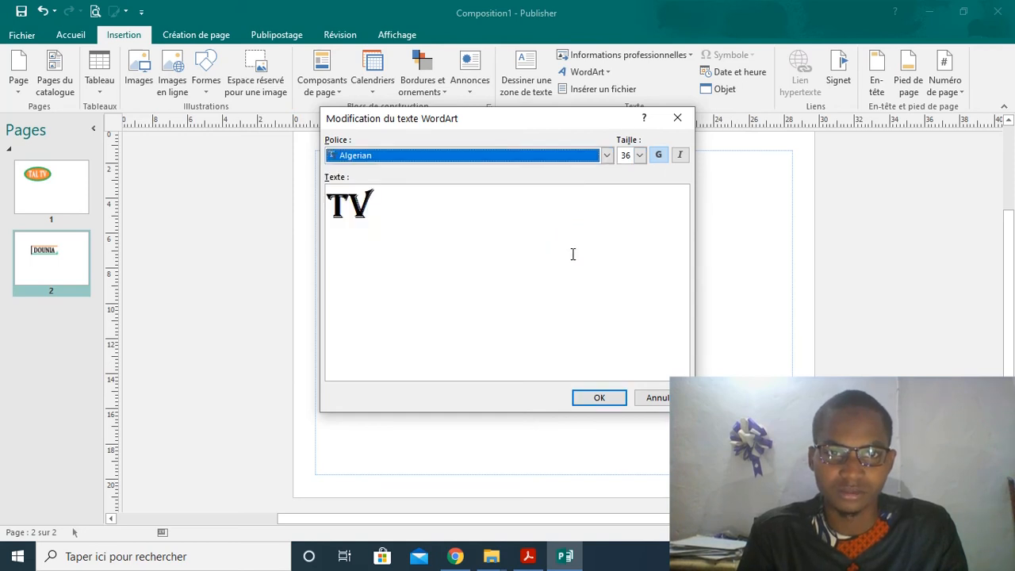
left_click(608, 155)
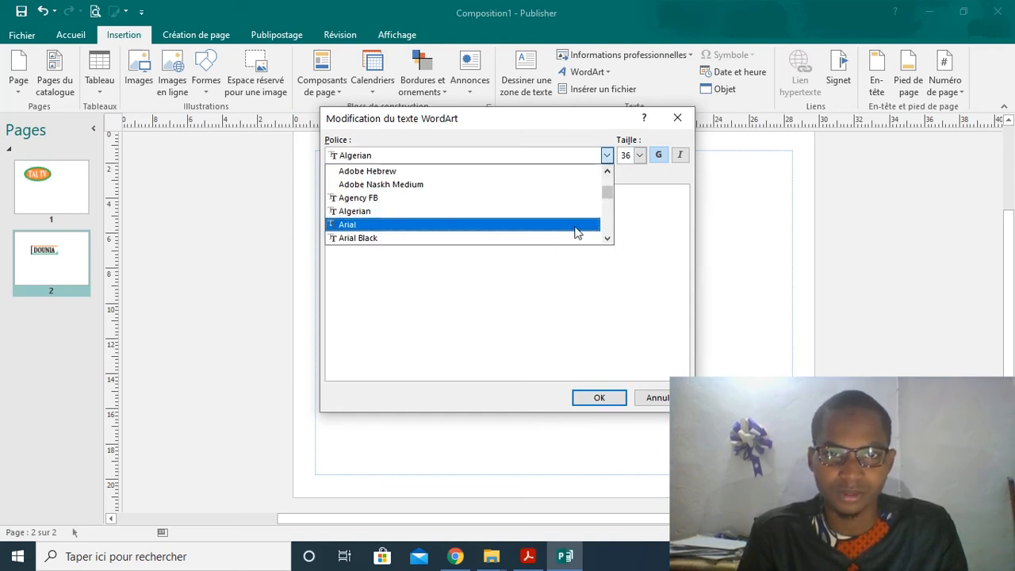
left_click(551, 171)
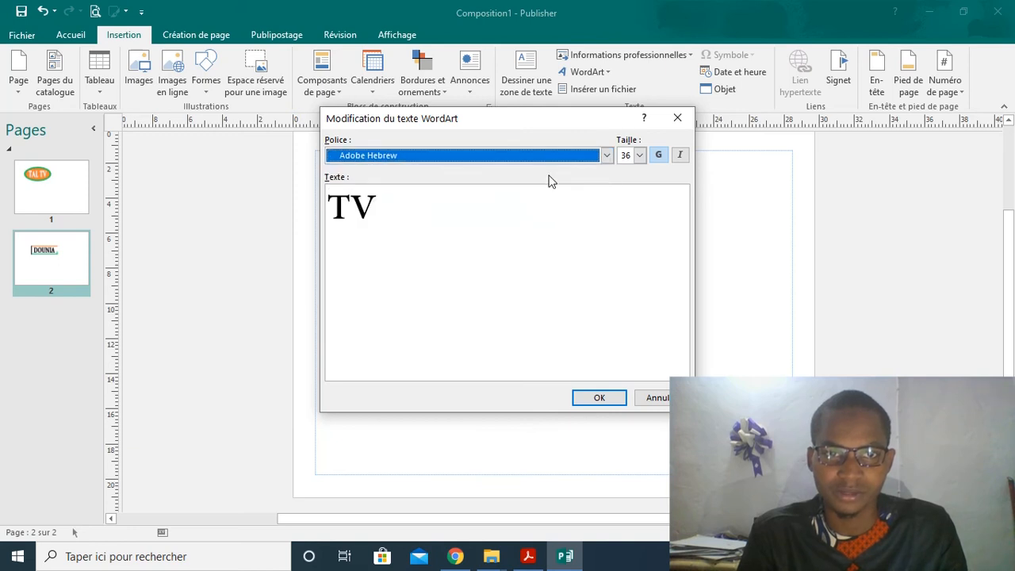
left_click(596, 398)
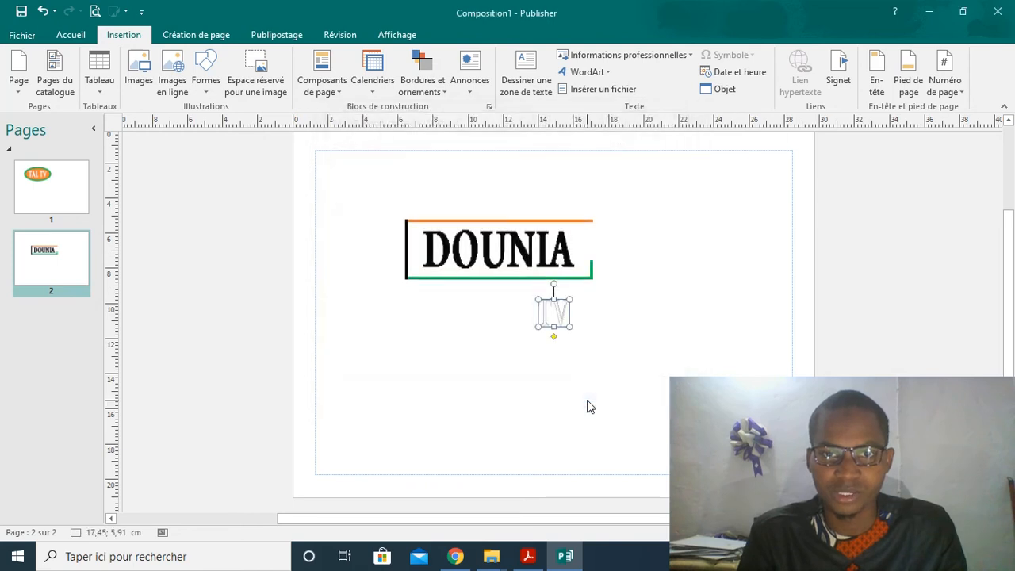
- Place the TV WordArt to the right of the line frame at about 3.23 x 3.30 cm and fill it with black
left_click_drag(561, 316, 666, 250)
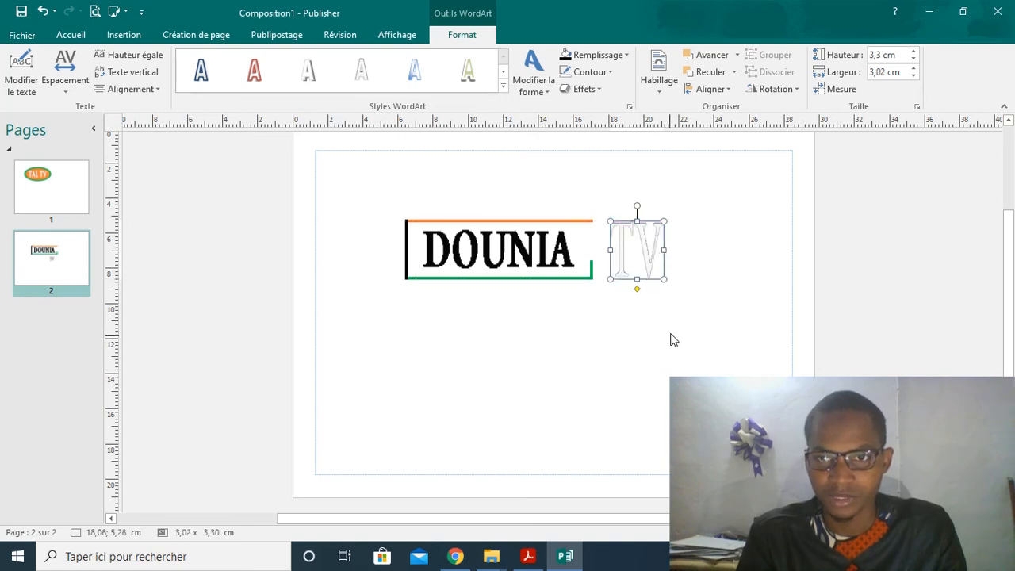
left_click(563, 55)
left_click(634, 357)
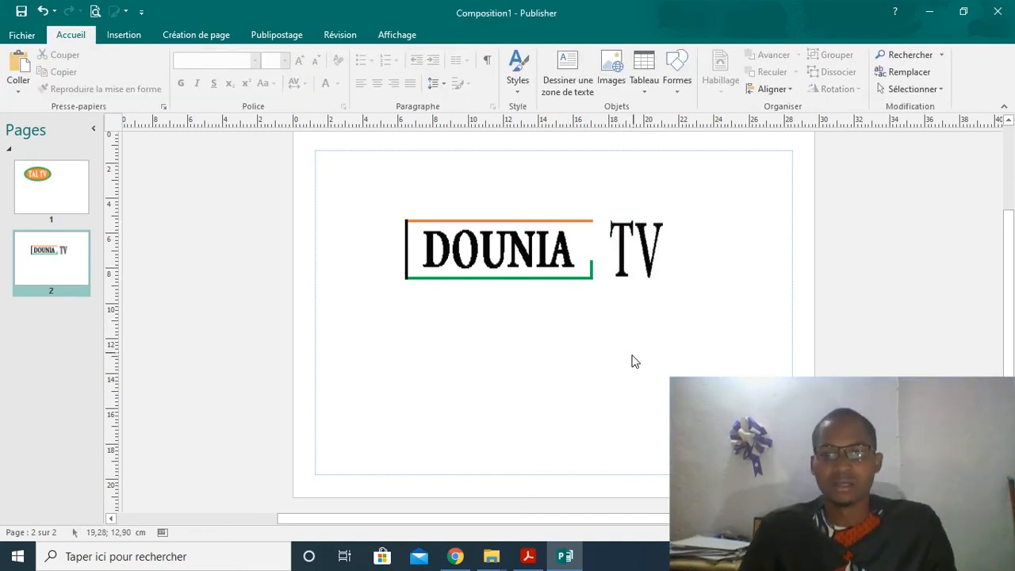
left_click(616, 252)
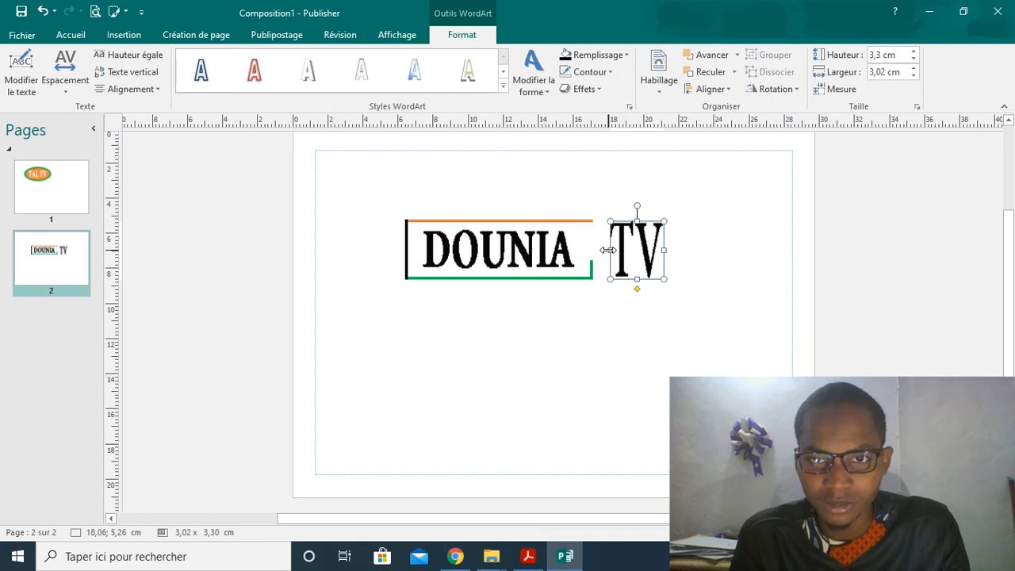
left_click_drag(607, 250, 604, 250)
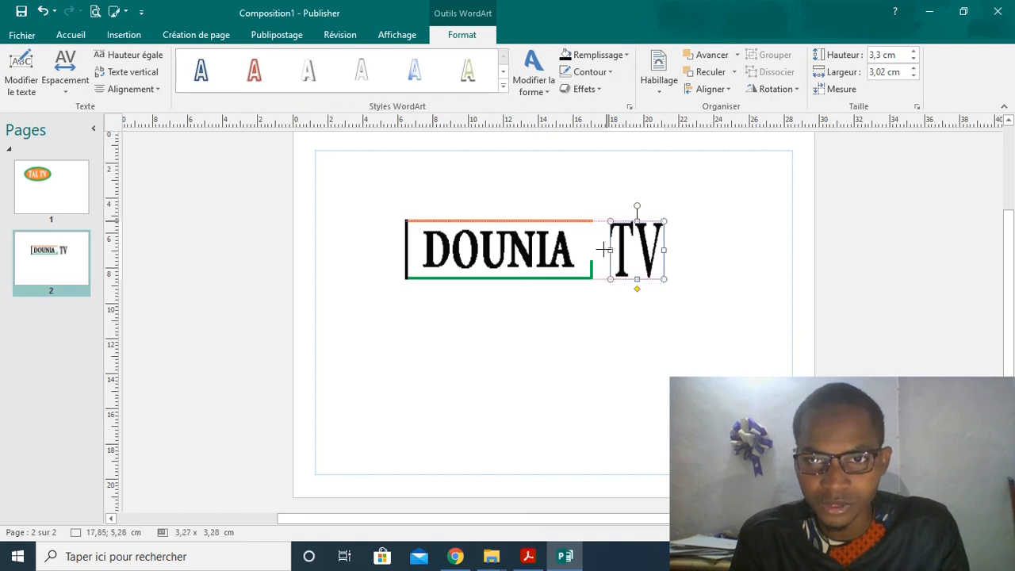
left_click(698, 346)
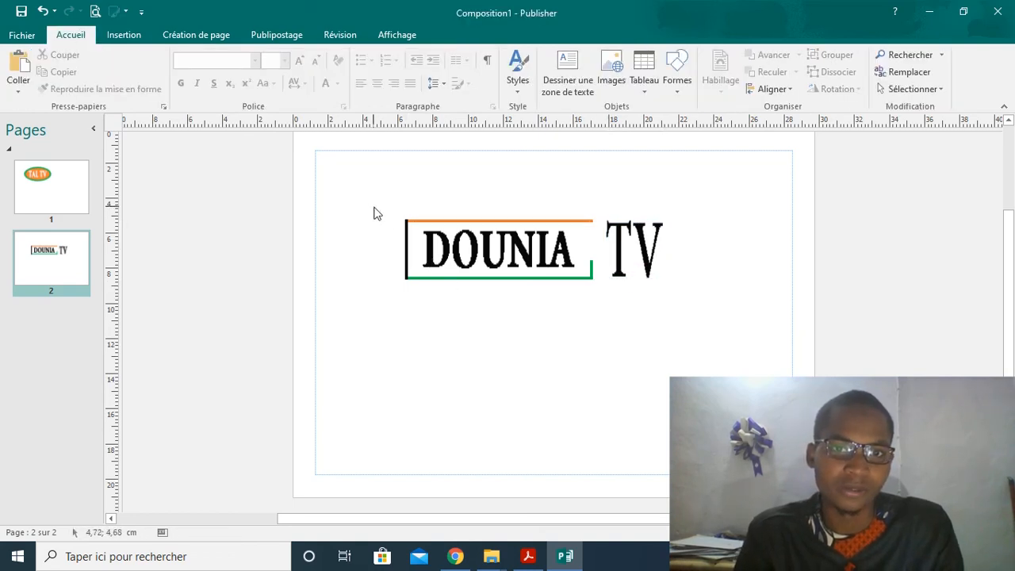
- Group the frame lines with the DOUNIA and TV WordArt and move the group to the page's upper-left margin area
left_click_drag(421, 244, 694, 311)
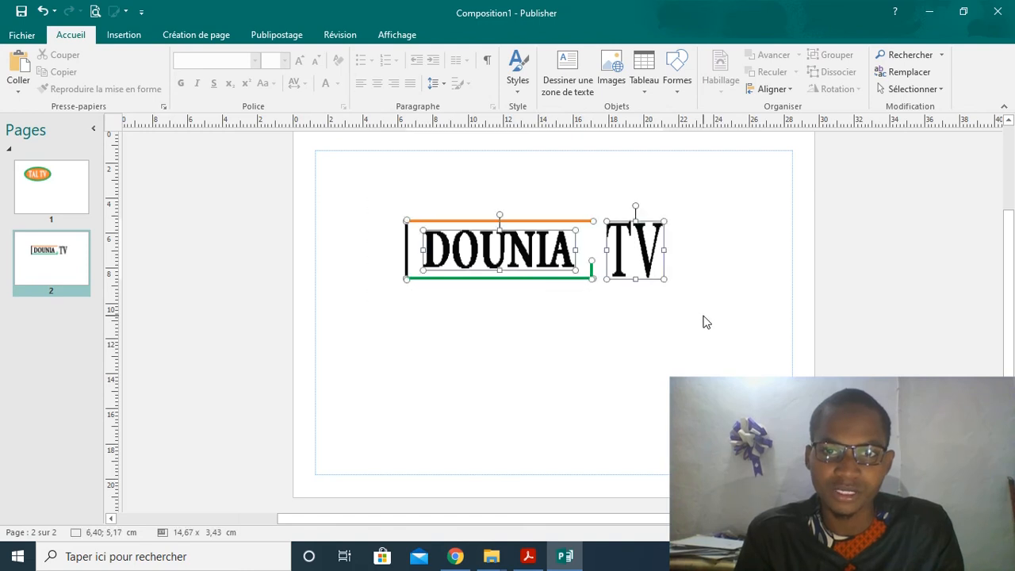
right_click(540, 222)
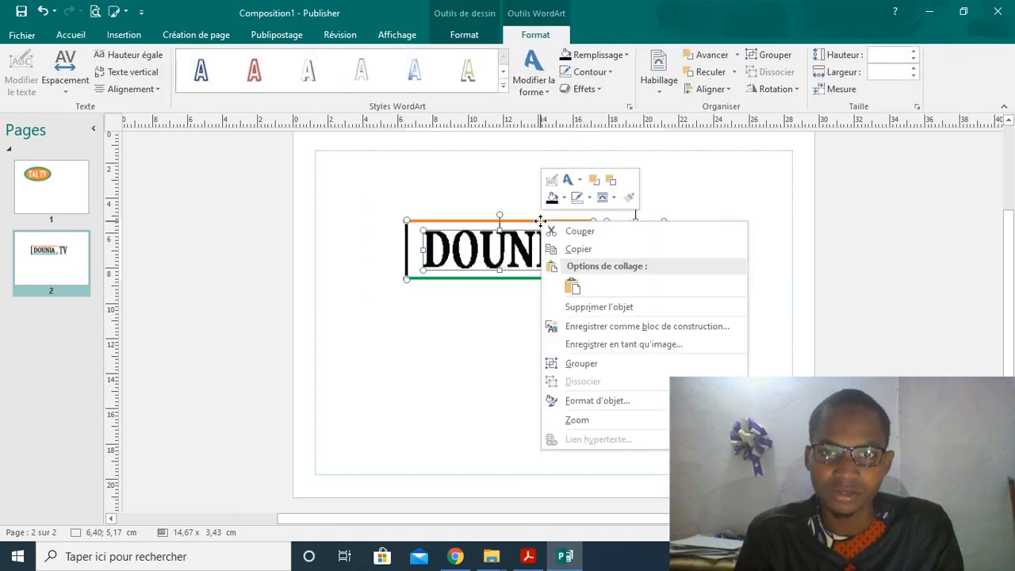
left_click(583, 361)
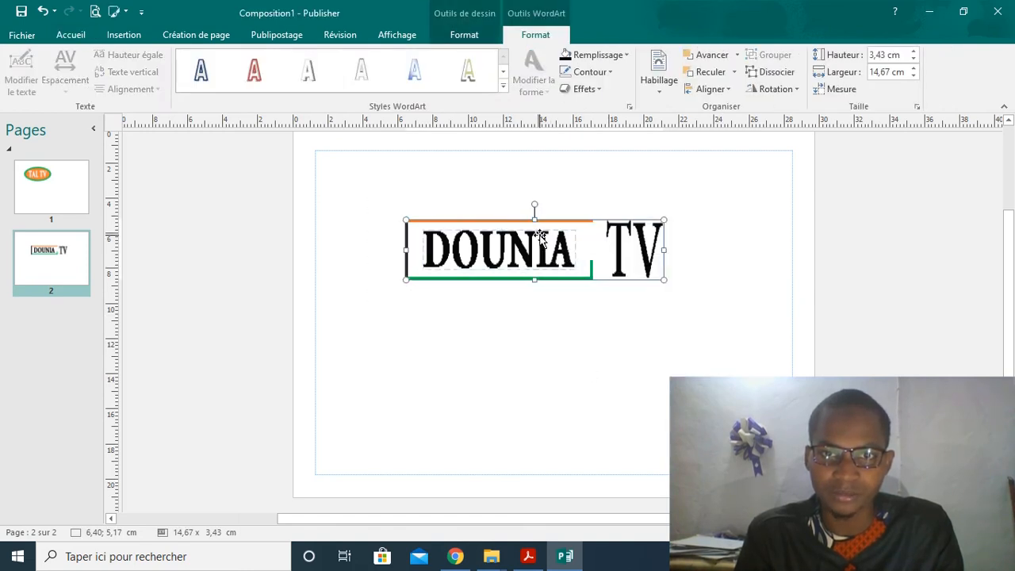
left_click_drag(540, 243, 472, 173)
left_click(542, 331)
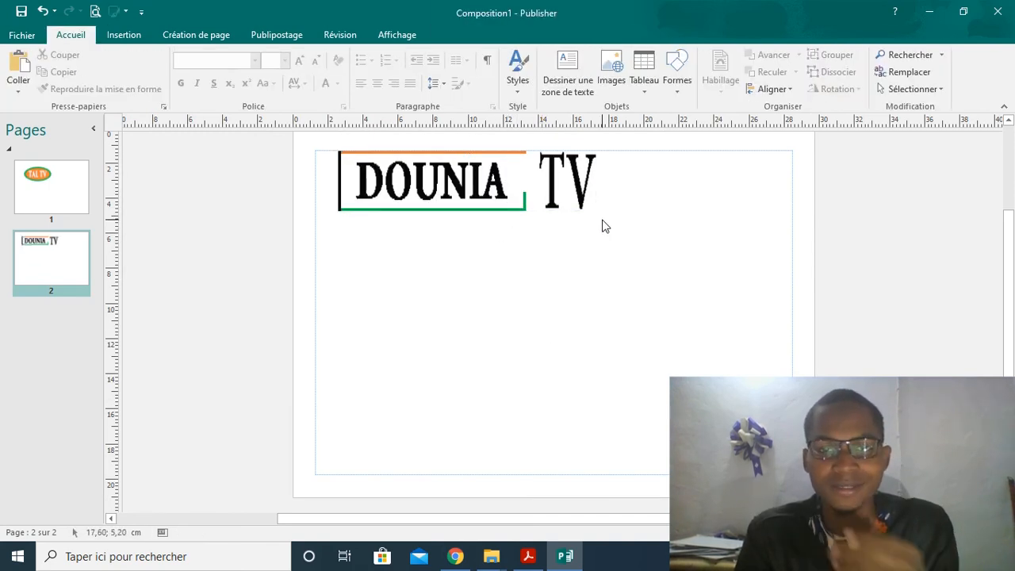
- Draw a rounded rectangle about 14.61 x 7.62 cm below the logo and fill it with black
left_click(678, 87)
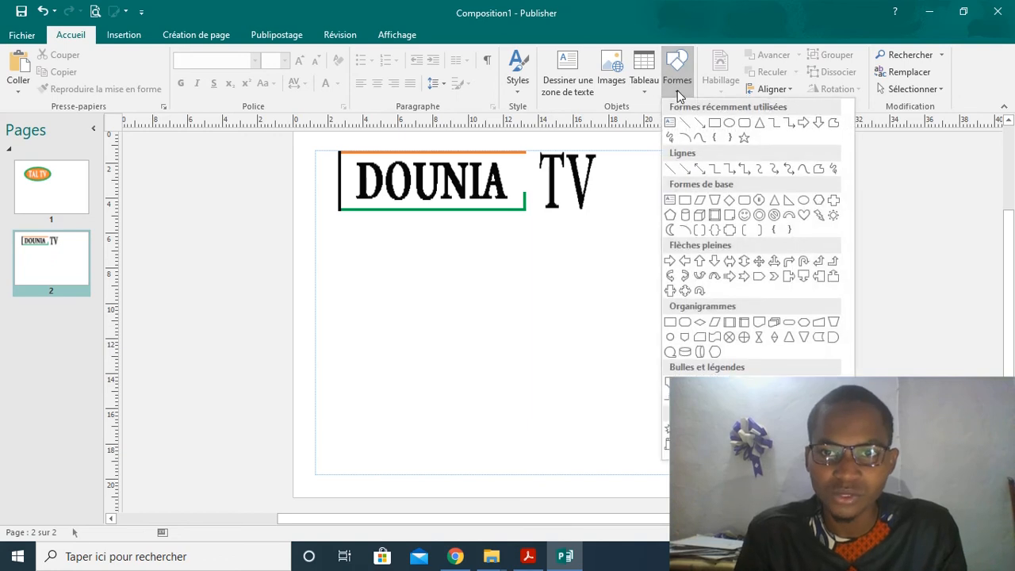
left_click(730, 124)
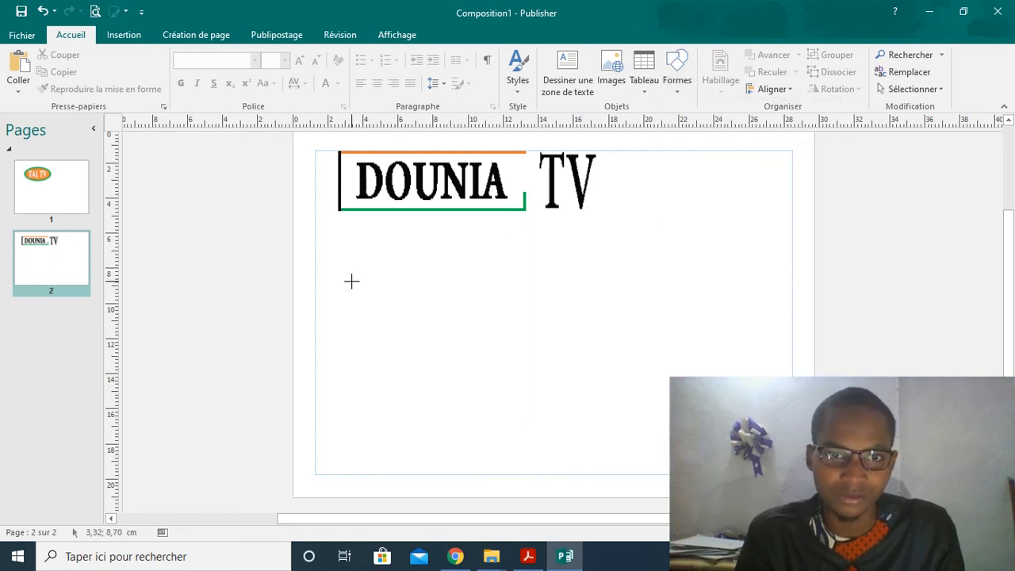
left_click_drag(352, 281, 609, 416)
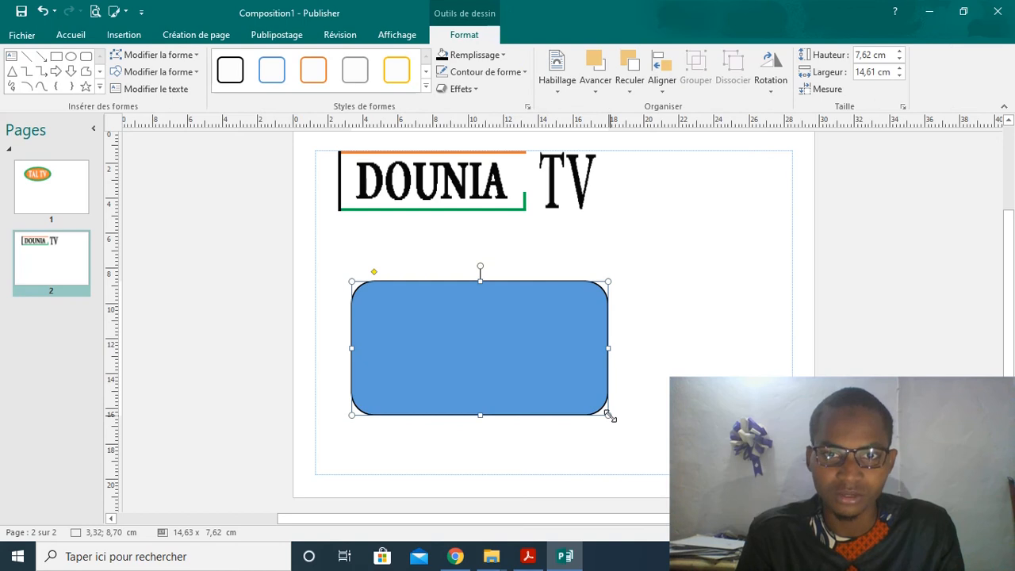
left_click(445, 58)
left_click(626, 252)
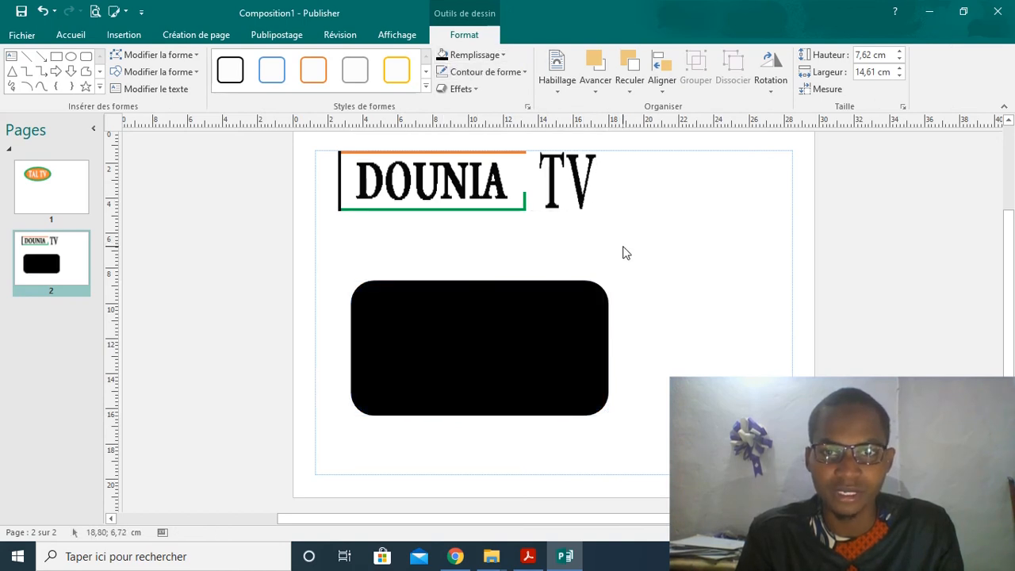
- Move the black rounded rectangle close to the page's left margin, at about 1.56; 8.47 cm
left_click(528, 330)
left_click_drag(528, 329, 500, 326)
left_click(663, 252)
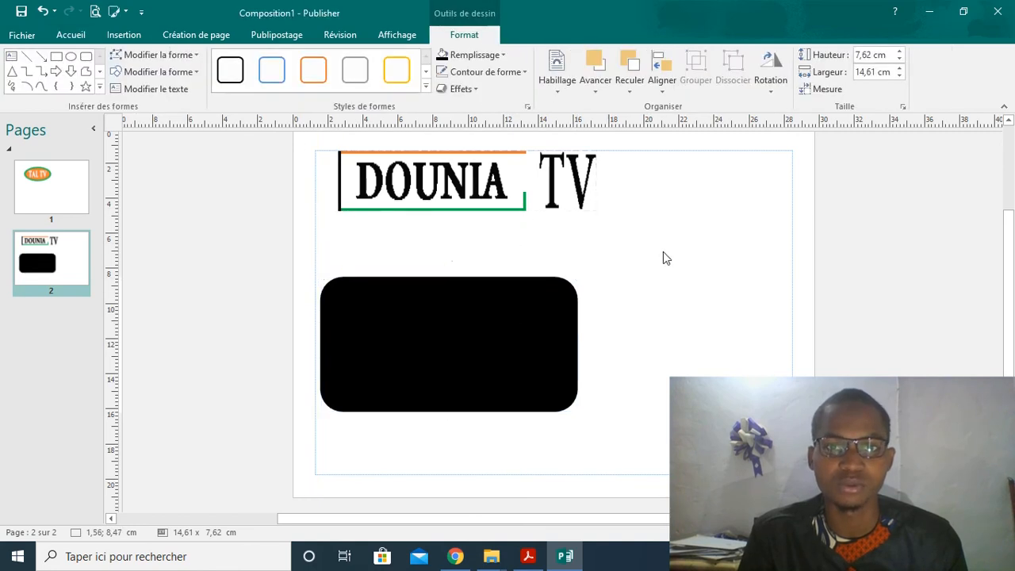
- Copy the grouped logo onto the black rounded rectangle and widen the rectangle to about 15.41 cm to cover the copy
left_click(579, 187)
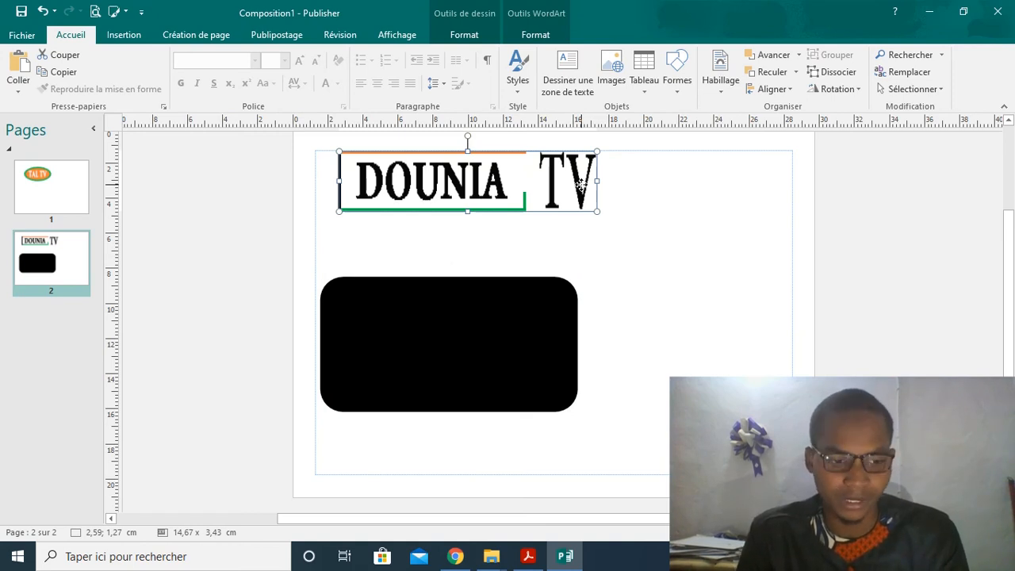
left_click_drag(579, 187, 564, 341)
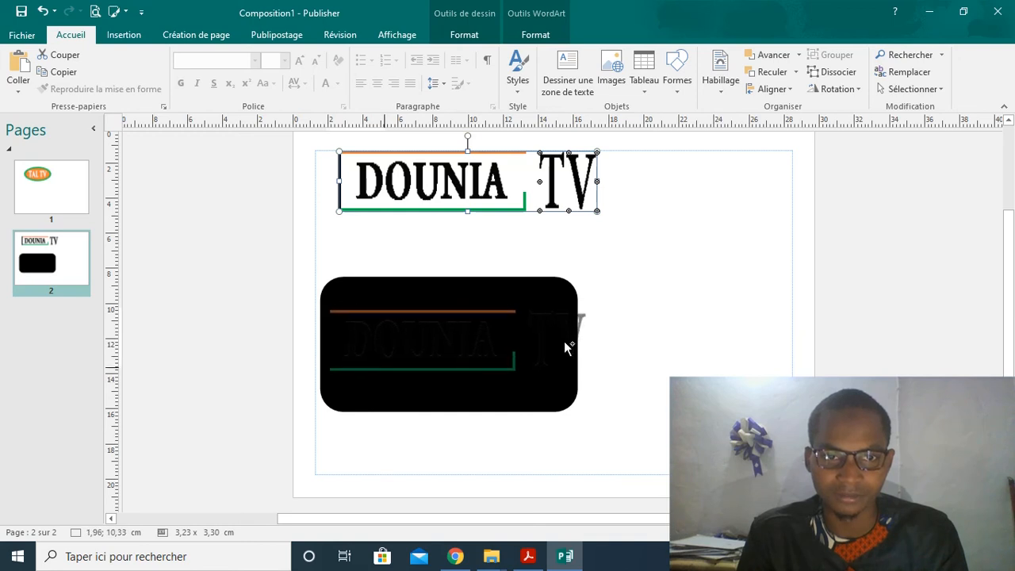
left_click(579, 409)
left_click(559, 401)
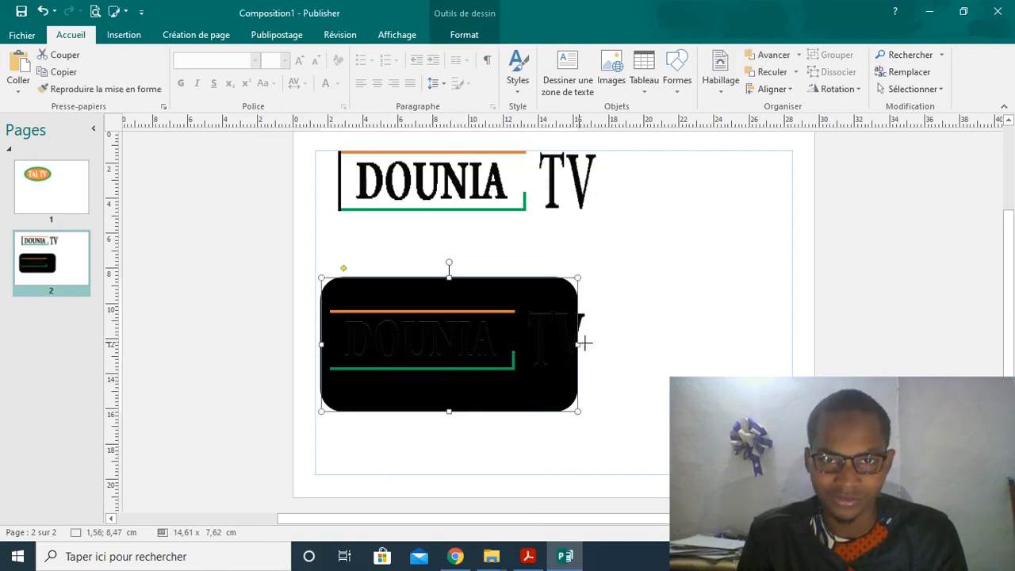
left_click_drag(583, 343, 592, 343)
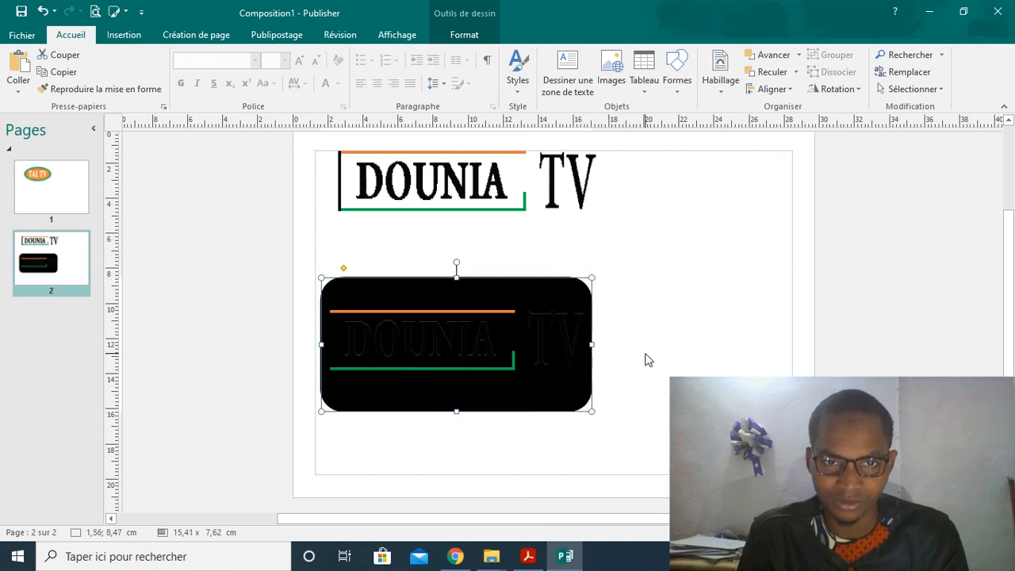
left_click(646, 361)
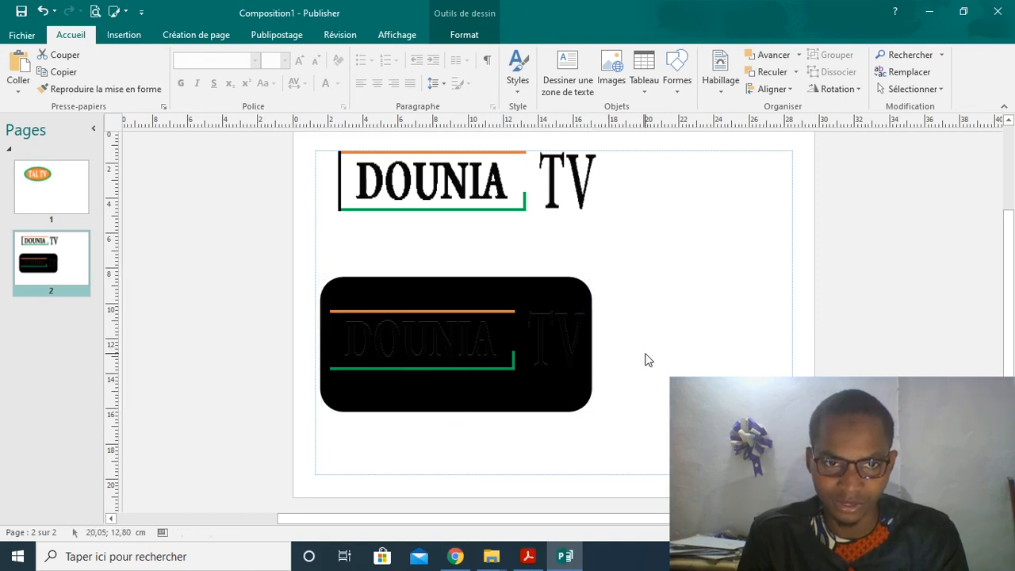
- Ungroup the logo copy on the black rectangle and clear the selection
left_click(483, 340)
right_click(482, 339)
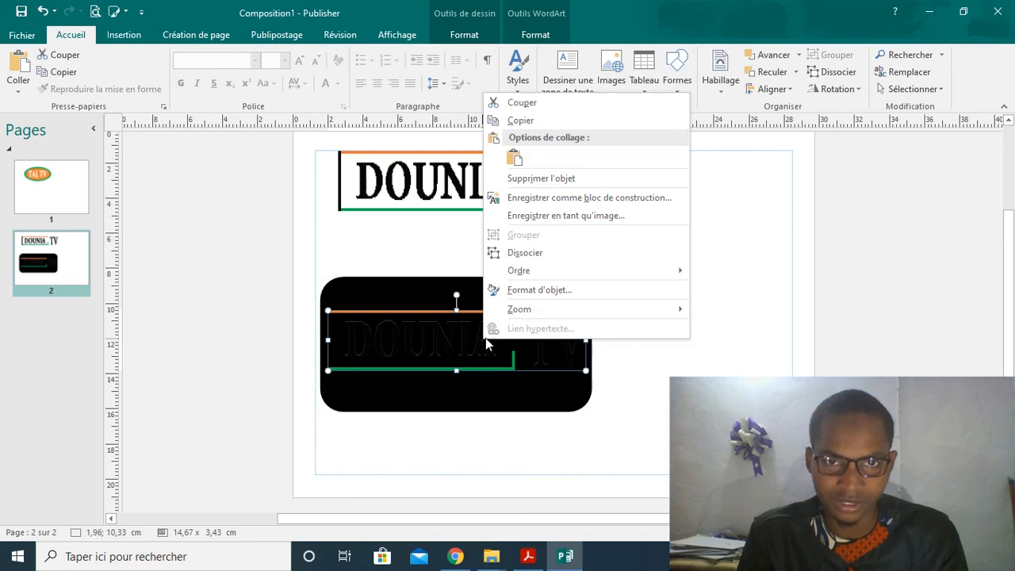
left_click(539, 252)
left_click(647, 306)
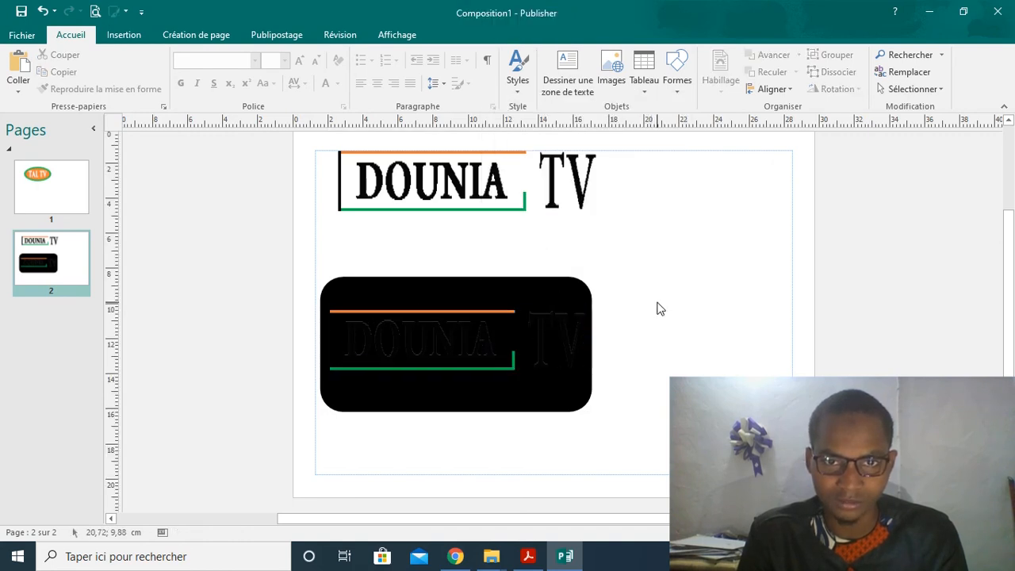
- Fill the "TV" WordArt on the black rounded rectangle with white
left_click(564, 331)
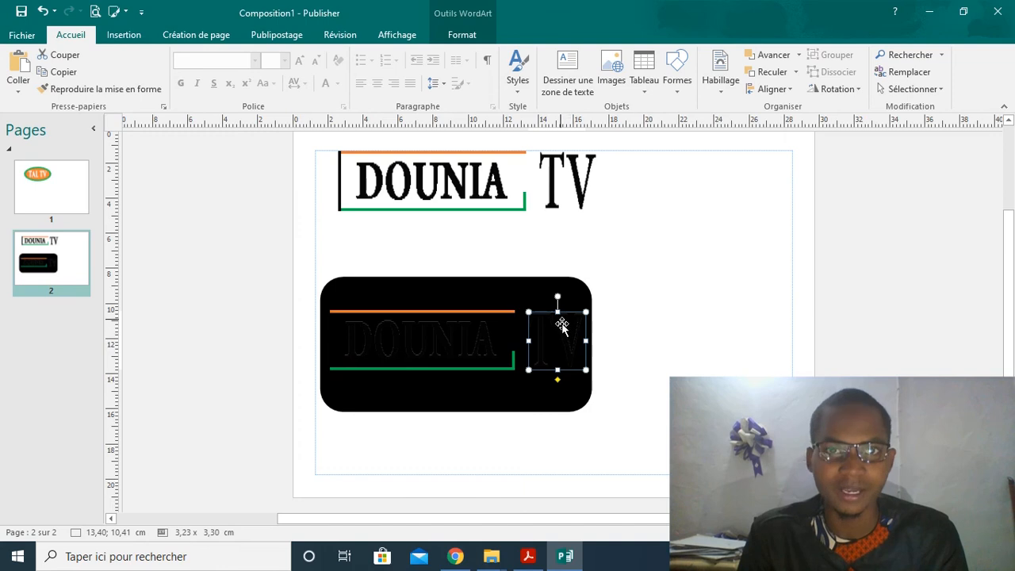
left_click(465, 36)
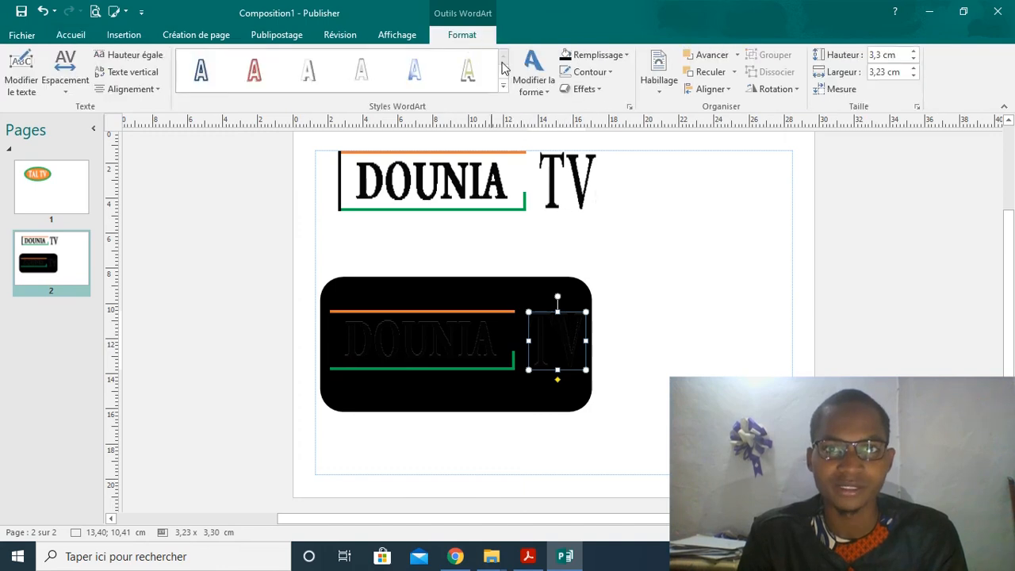
left_click(626, 54)
left_click(653, 88)
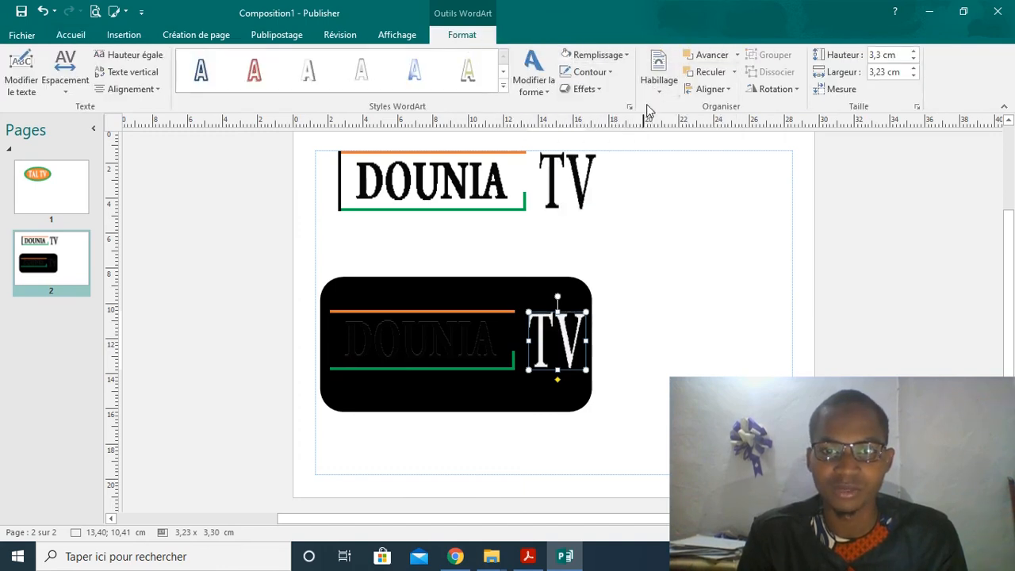
left_click(655, 306)
- Fill the "DOUNIA" WordArt on the black rounded rectangle with white
left_click(473, 341)
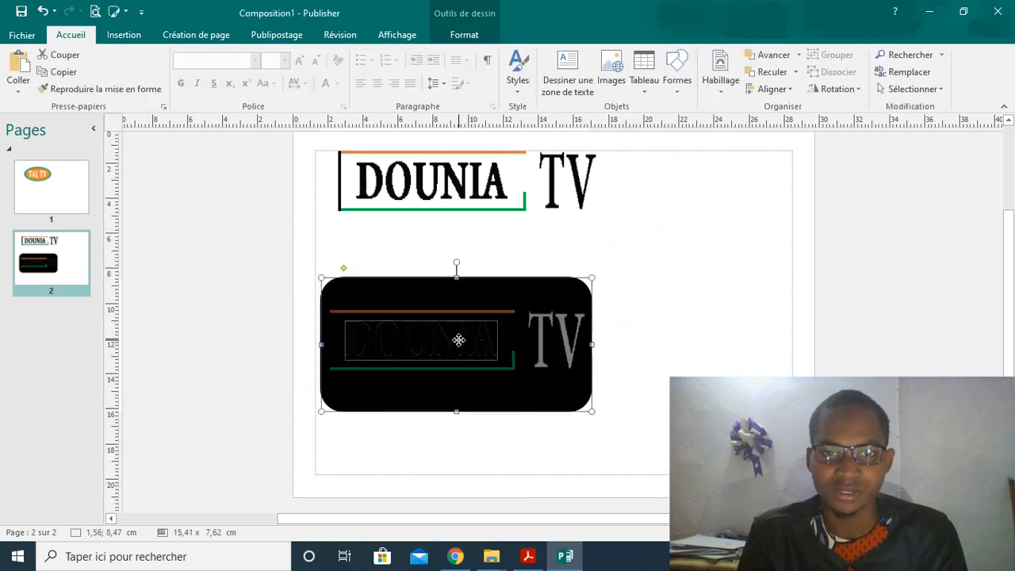
left_click(476, 351)
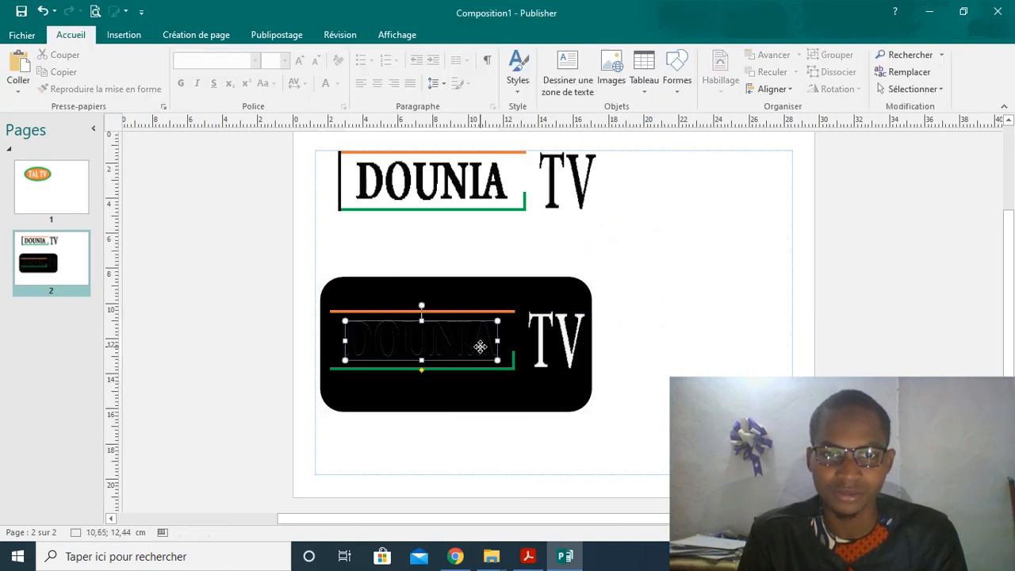
left_click(474, 36)
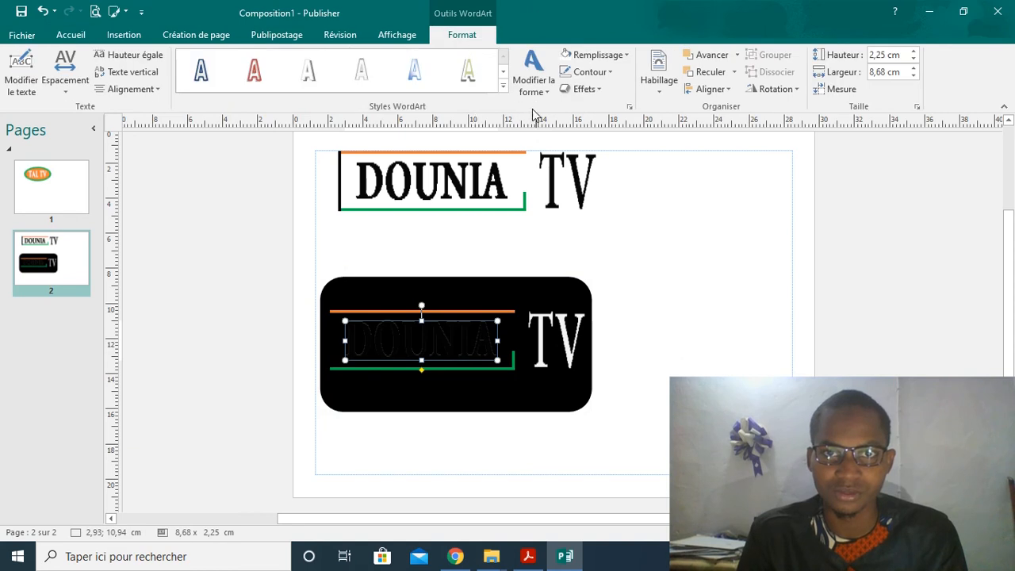
left_click(690, 359)
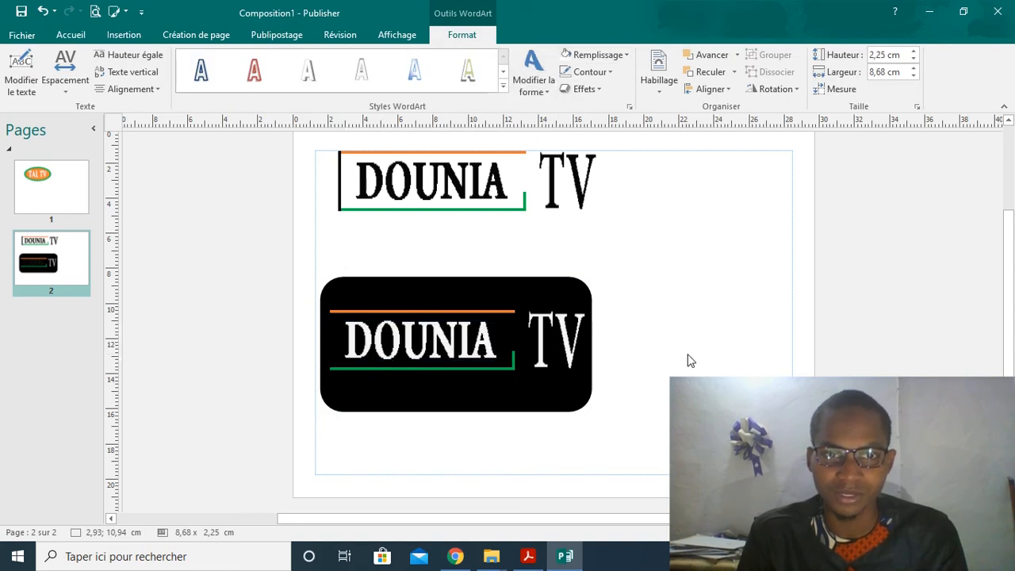
- Set the outline of the vertical line before "DOUNIA" on the black rounded rectangle to white
left_click(337, 341)
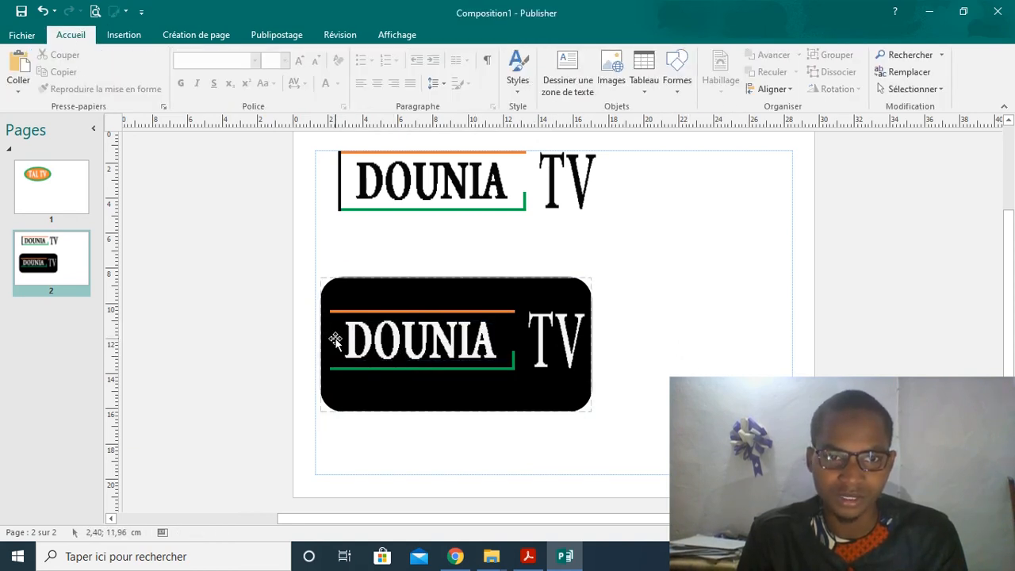
left_click(333, 339)
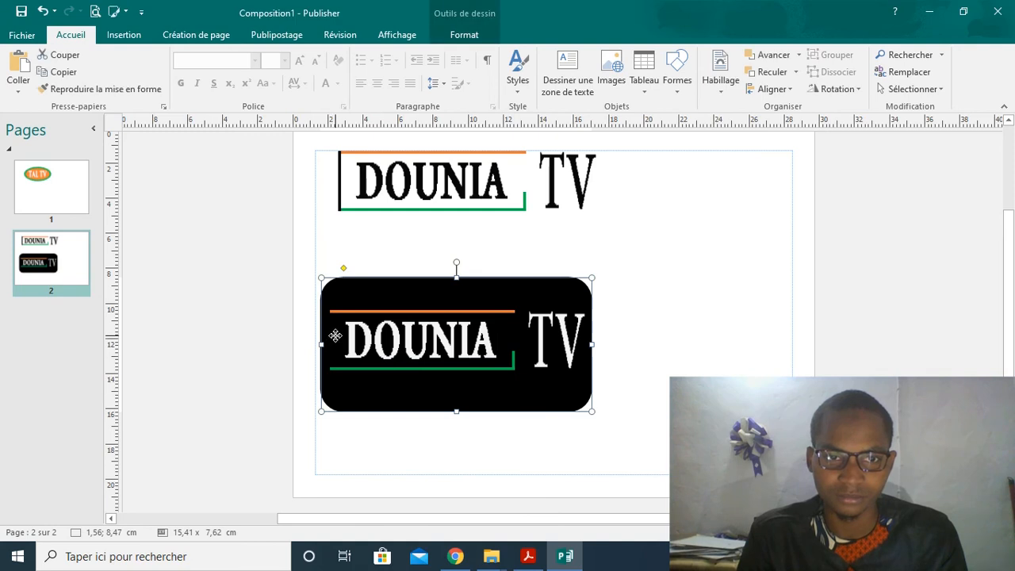
left_click(301, 352)
left_click(333, 332)
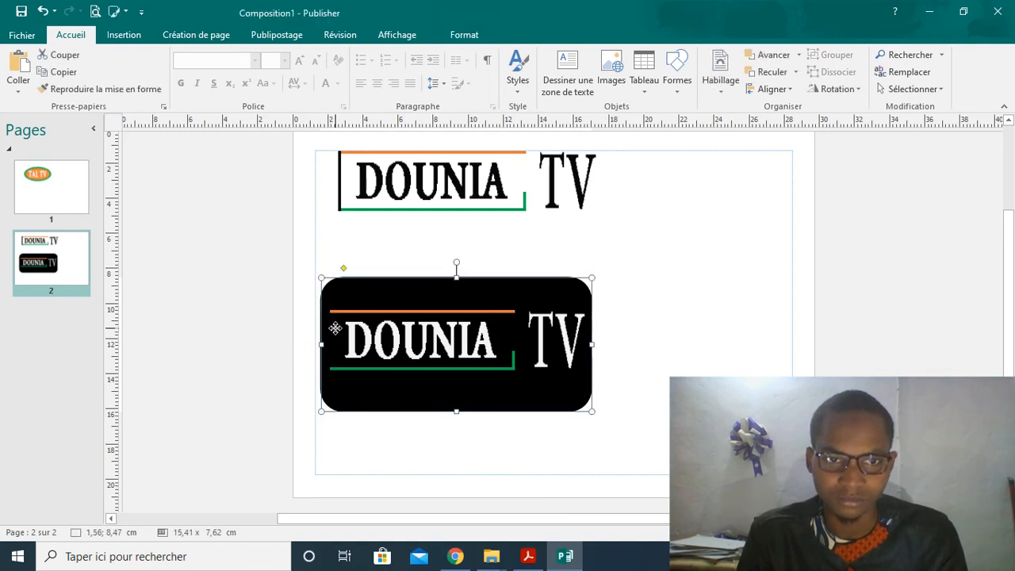
left_click(331, 326)
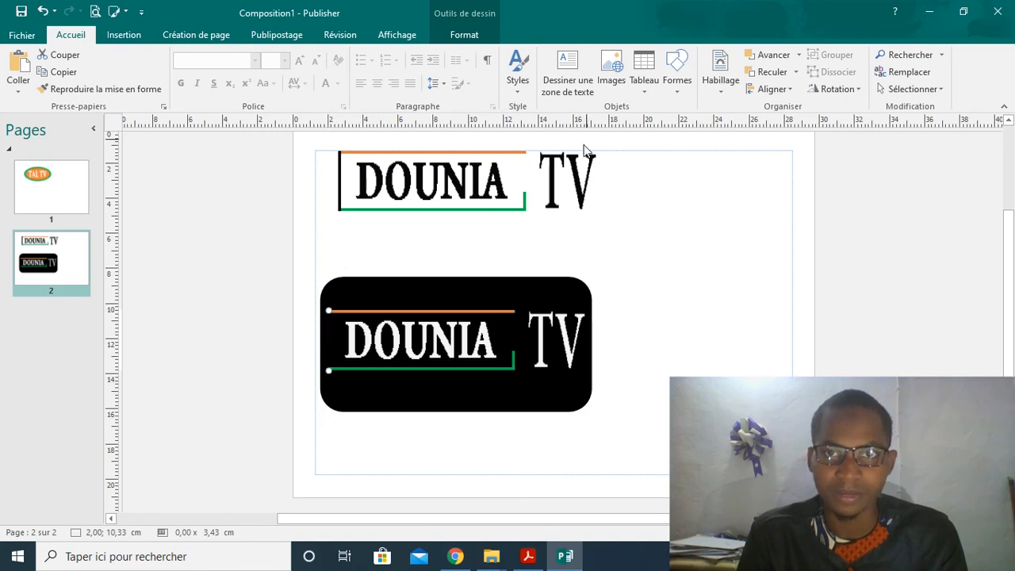
left_click(485, 35)
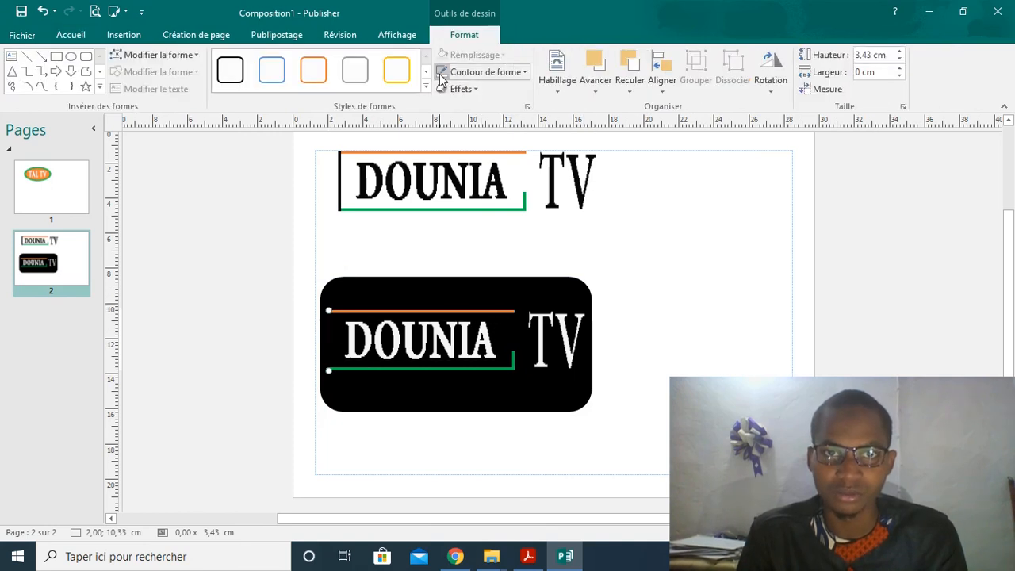
left_click(482, 70)
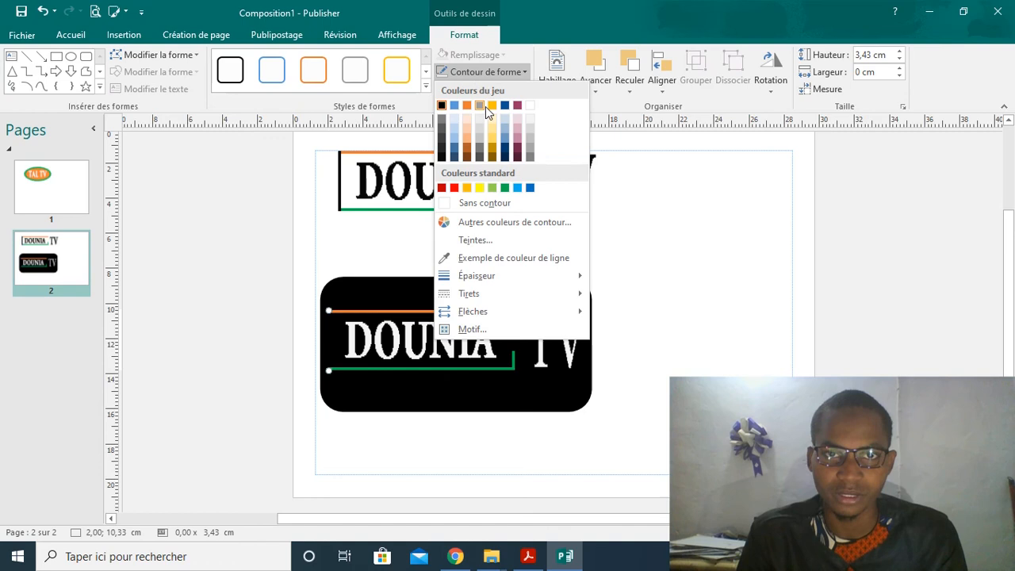
left_click(530, 106)
left_click(644, 275)
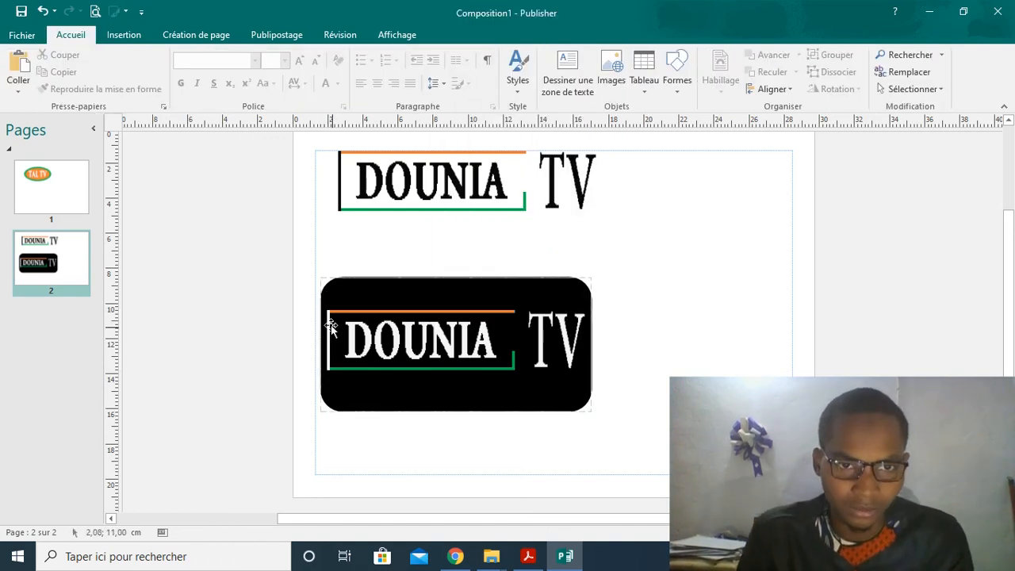
- Bring the orange line above the white "DOUNIA" text to the front and clear the selection
left_click(442, 310)
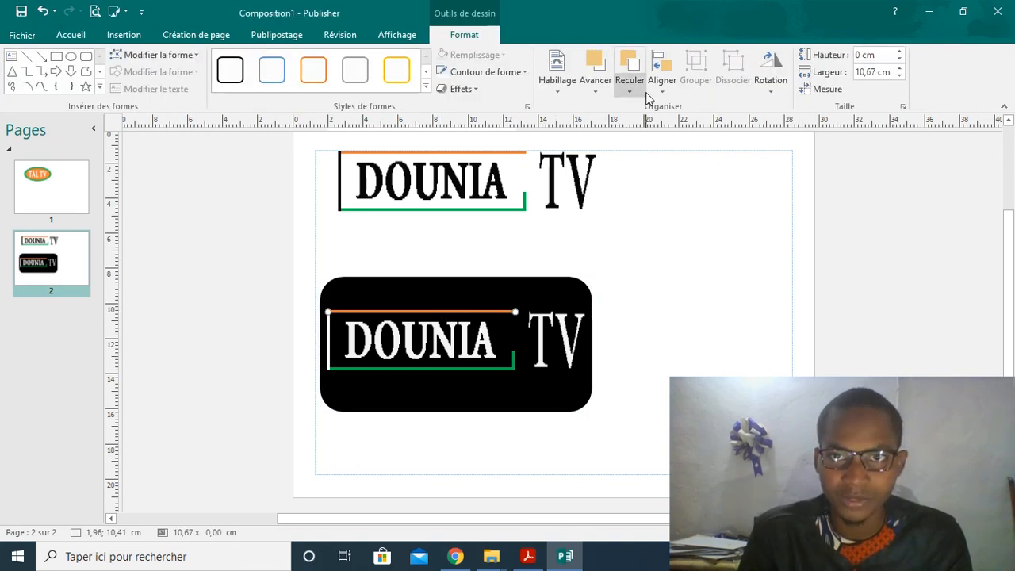
left_click(668, 267)
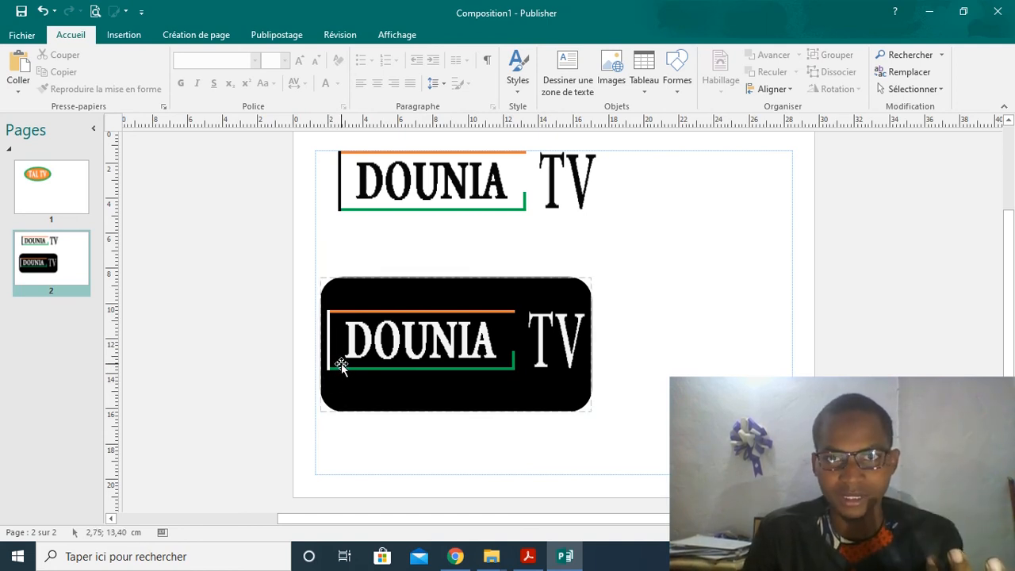
left_click(374, 312)
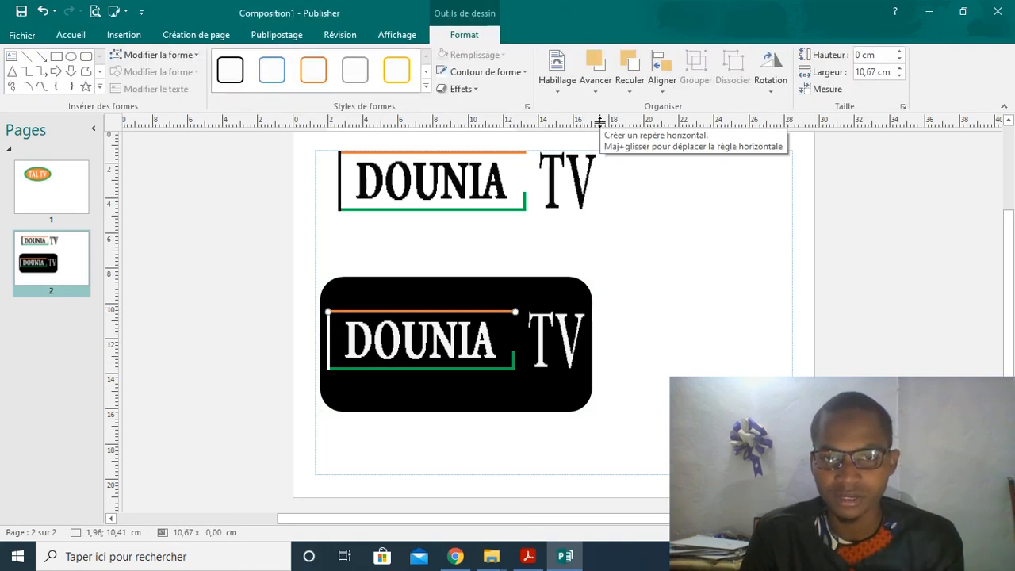
left_click(604, 91)
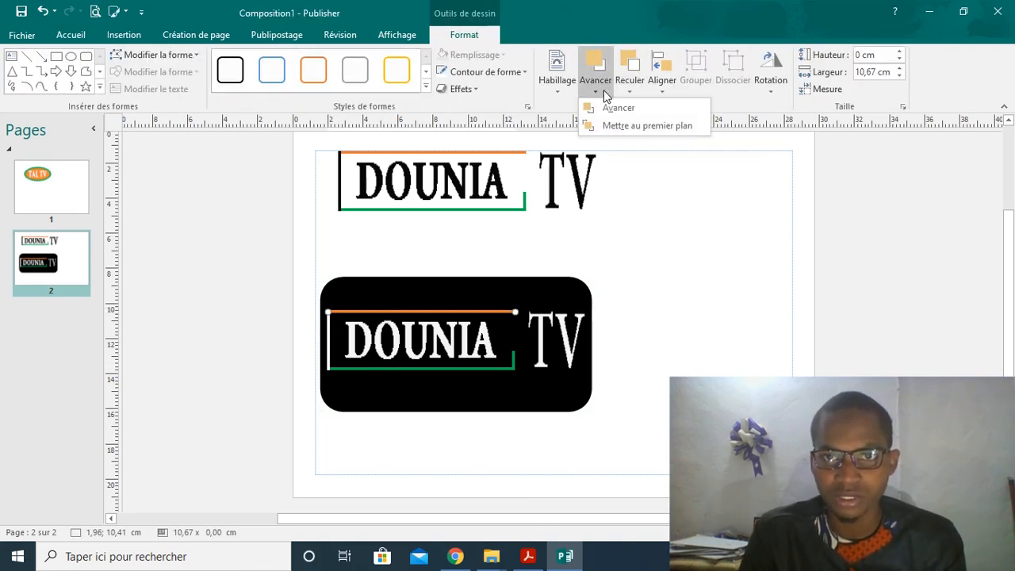
left_click(633, 125)
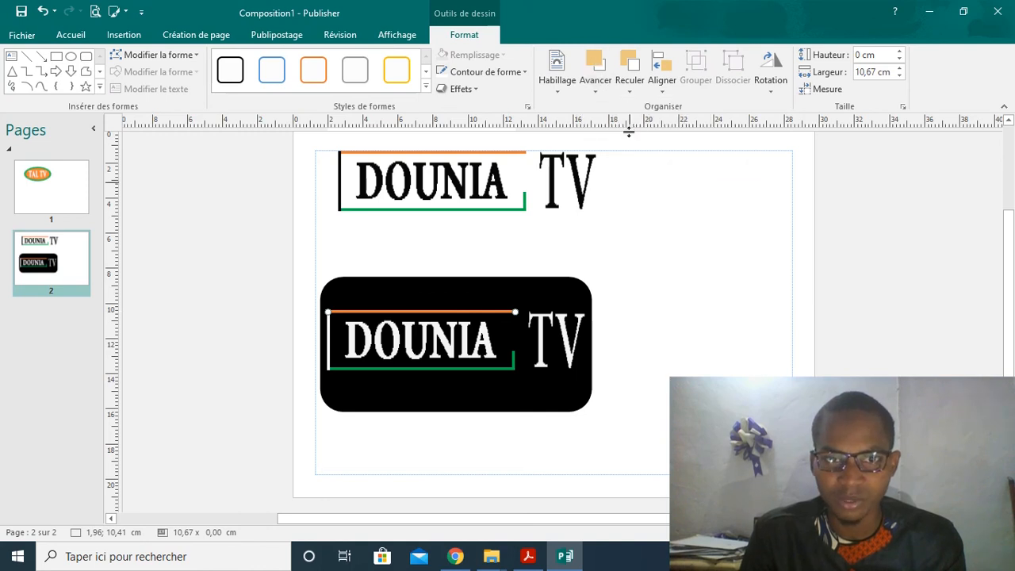
left_click(684, 317)
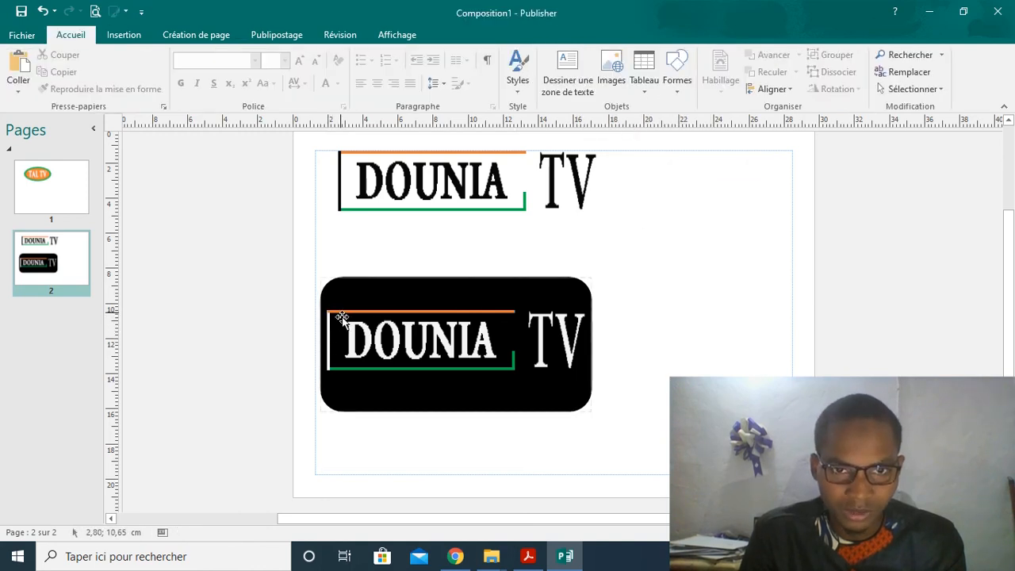
left_click(391, 313)
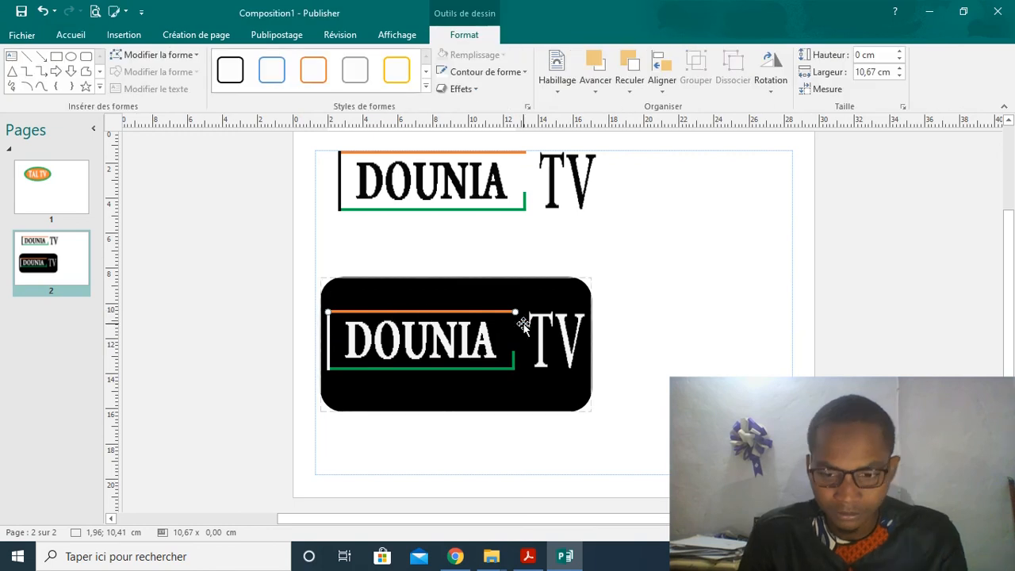
left_click(644, 310)
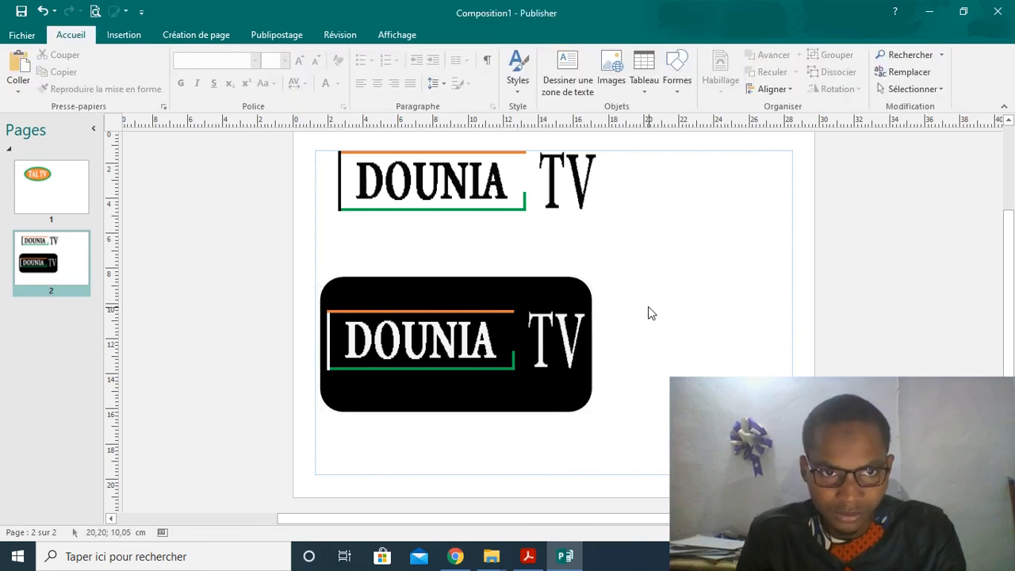